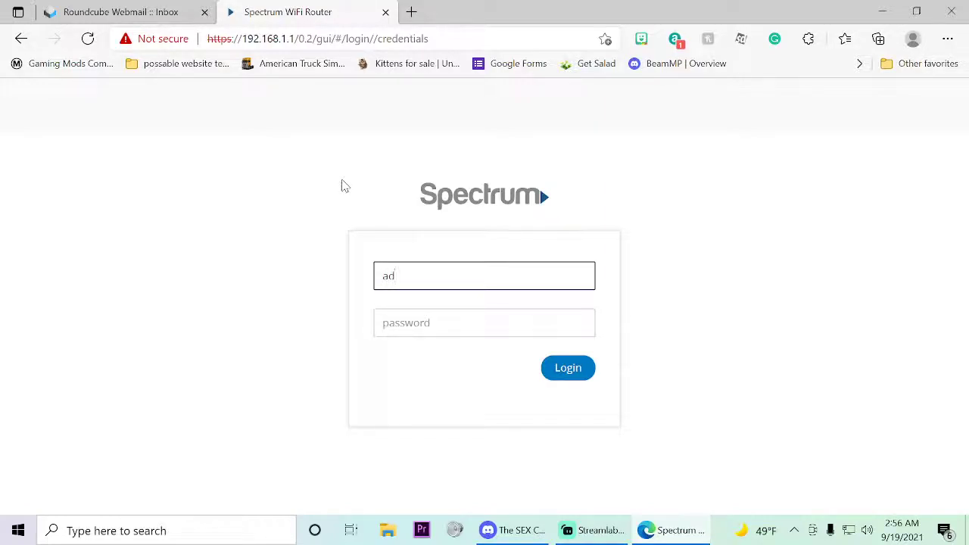
Step: Sign in to the Spectrum router admin page with the admin password
{"action": "key", "text": "Tab"}
{"action": "type", "text": "•"}
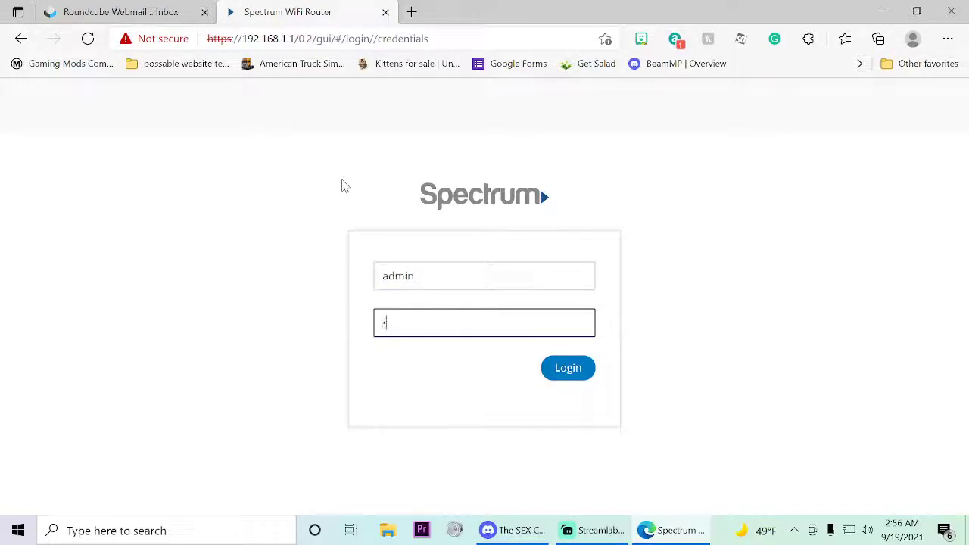
{"action": "key", "text": "Return"}
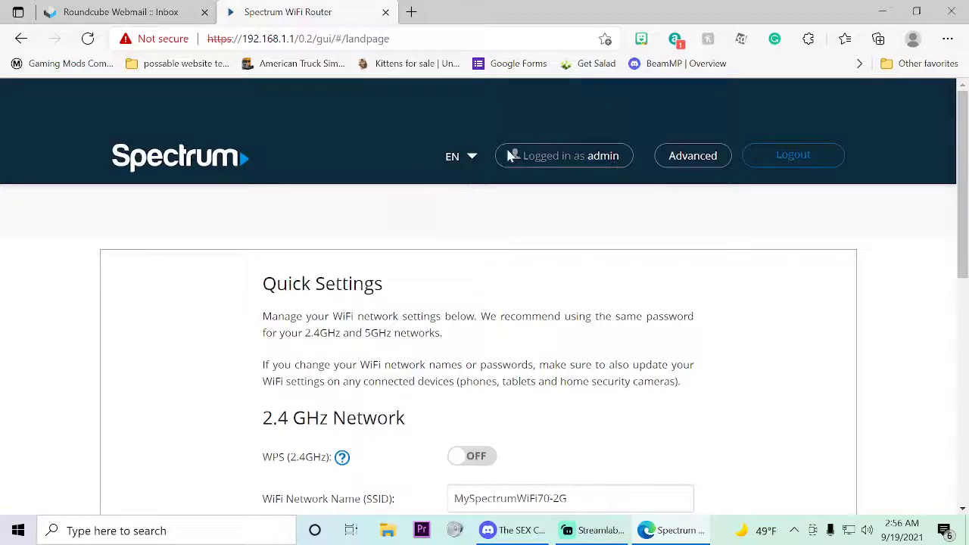
Step: Go to the Advanced view and look through the Router Settings page
{"action": "left_click", "coordinate": [685, 158]}
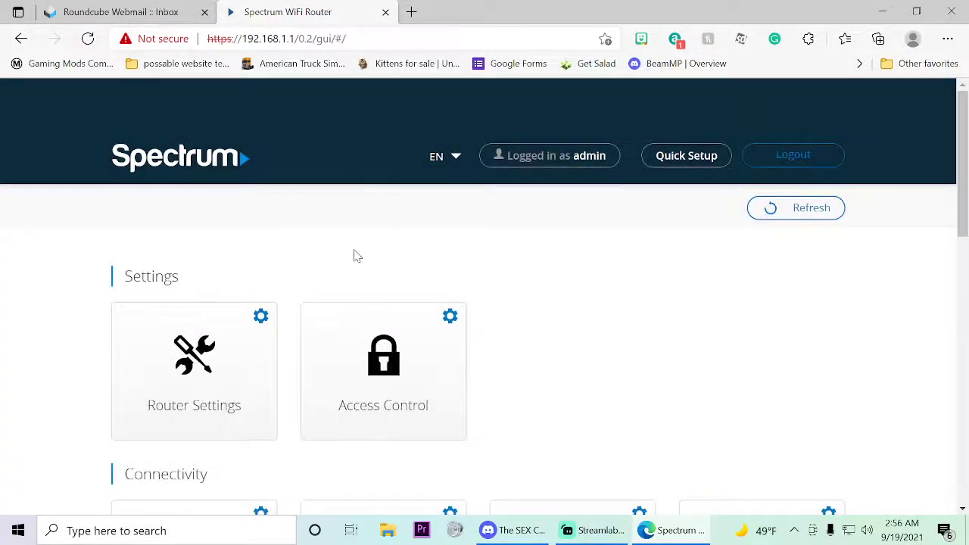
{"action": "scroll", "coordinate": [260, 314], "scroll_direction": "down", "scroll_amount": 1}
{"action": "scroll", "coordinate": [228, 311], "scroll_direction": "down", "scroll_amount": 3}
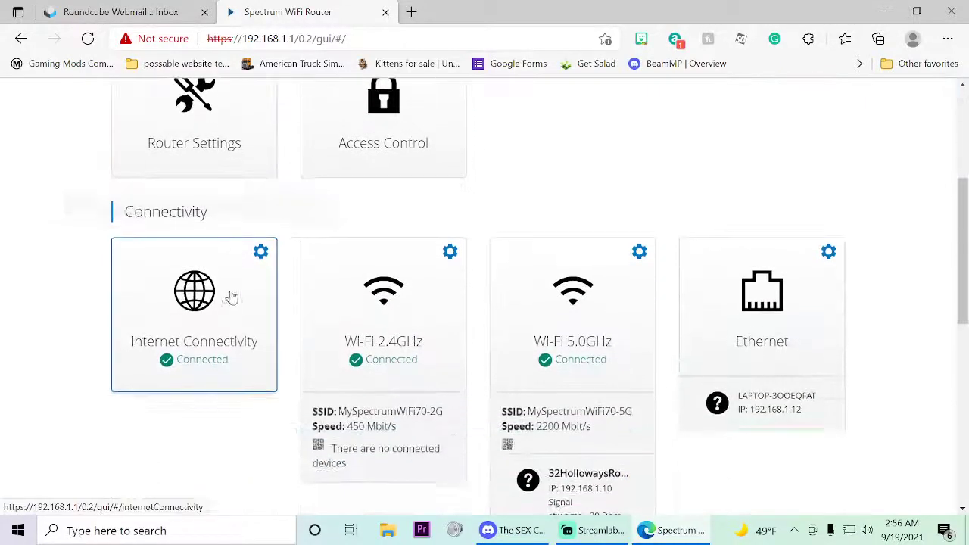
{"action": "left_click", "coordinate": [232, 132]}
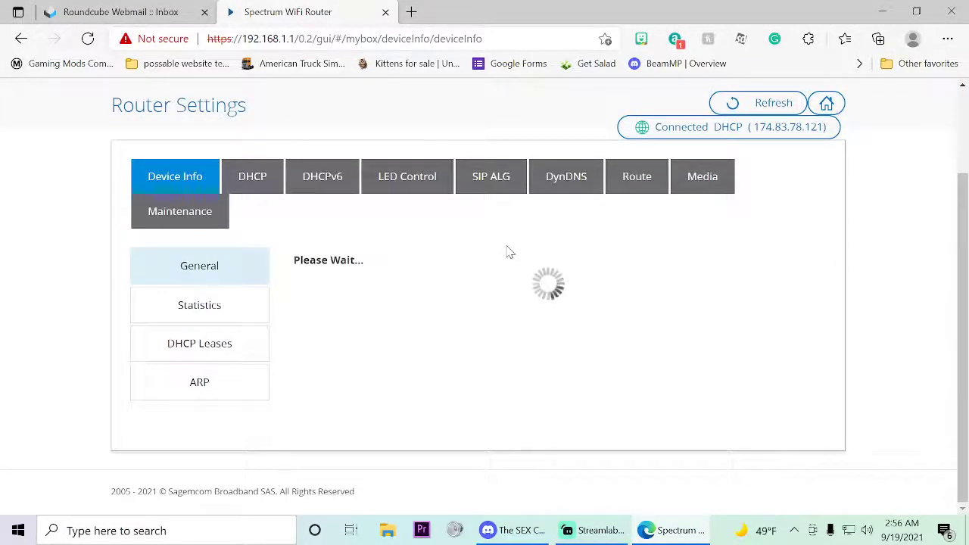
{"action": "scroll", "coordinate": [538, 219], "scroll_direction": "down", "scroll_amount": 1}
{"action": "scroll", "coordinate": [515, 273], "scroll_direction": "up", "scroll_amount": 3}
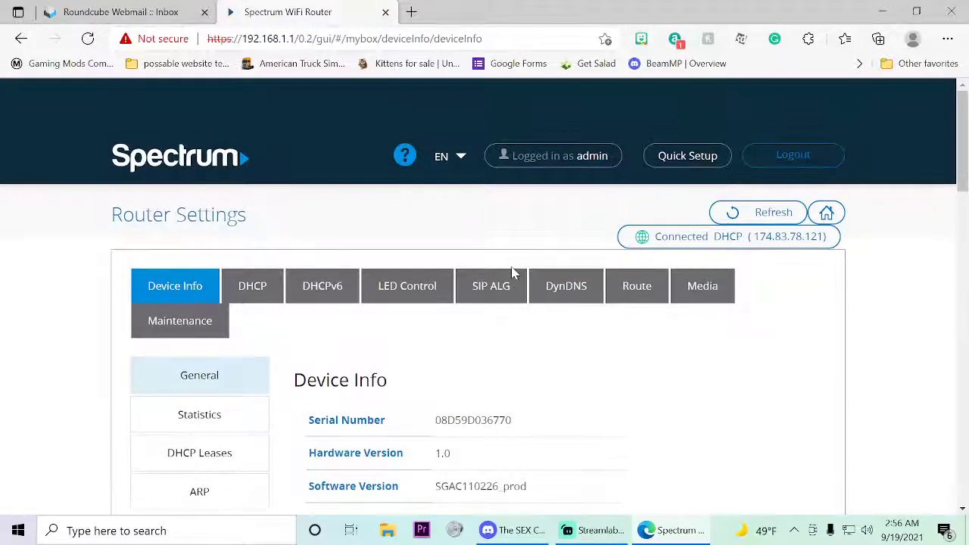
Step: Return to the settings overview and open the Access Control tile
{"action": "left_click", "coordinate": [667, 156]}
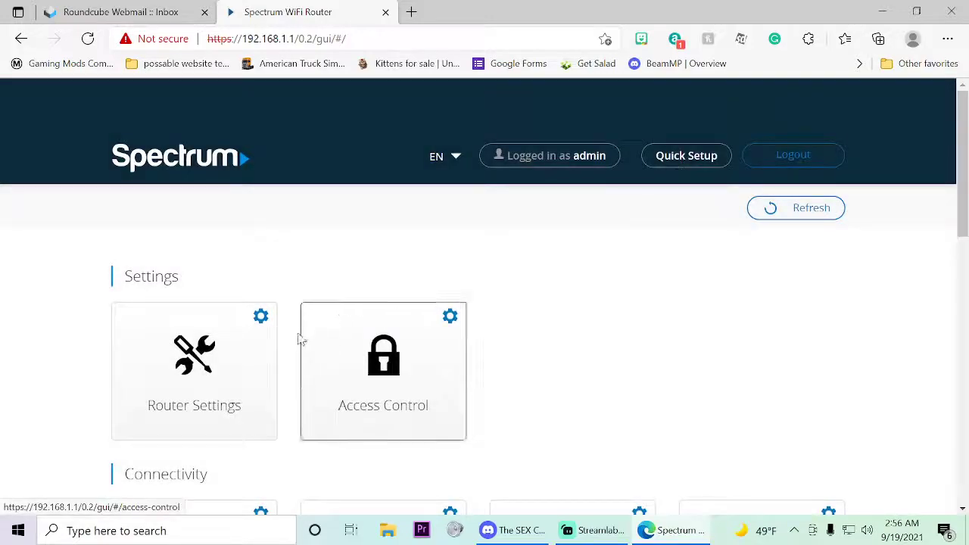
{"action": "scroll", "coordinate": [250, 303], "scroll_direction": "down", "scroll_amount": 2}
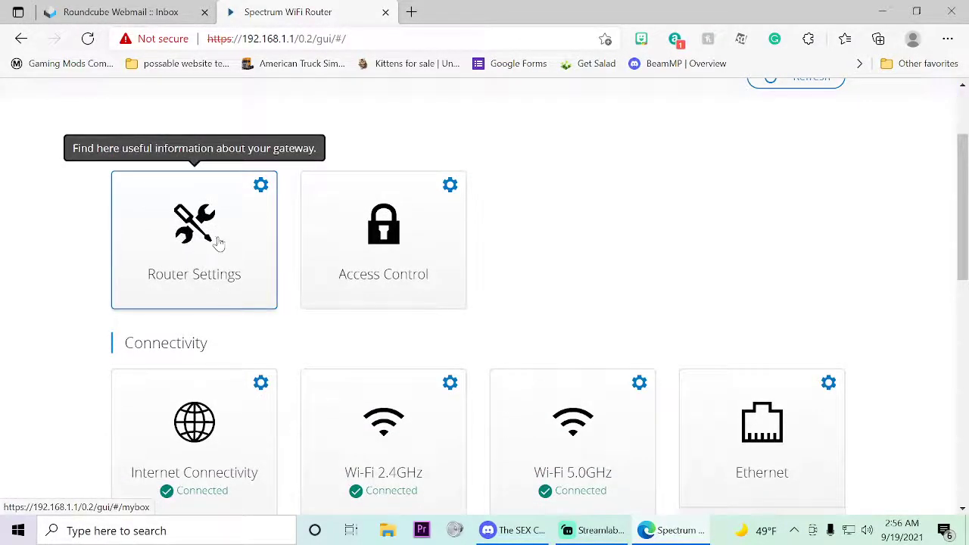
{"action": "scroll", "coordinate": [382, 251], "scroll_direction": "down", "scroll_amount": 4}
{"action": "scroll", "coordinate": [382, 250], "scroll_direction": "up", "scroll_amount": 4}
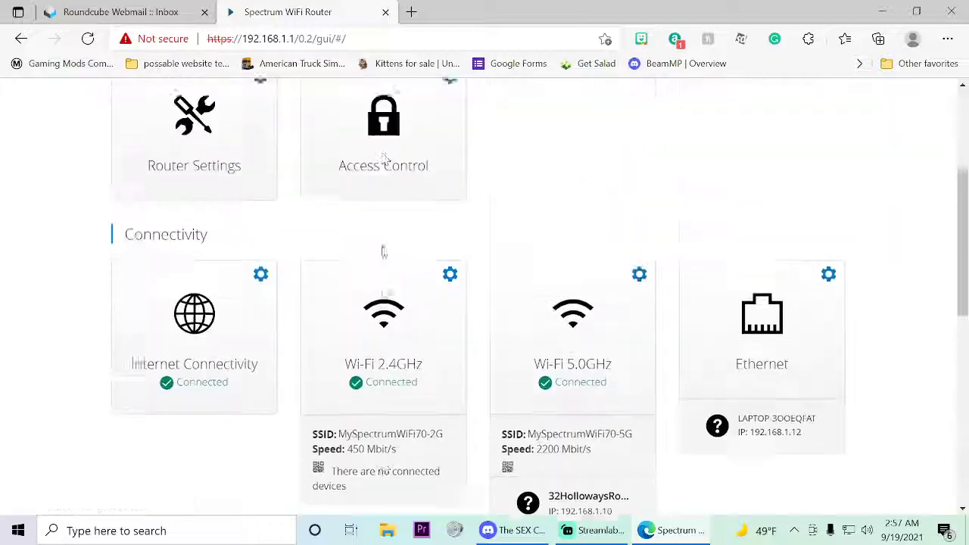
{"action": "left_click", "coordinate": [382, 231]}
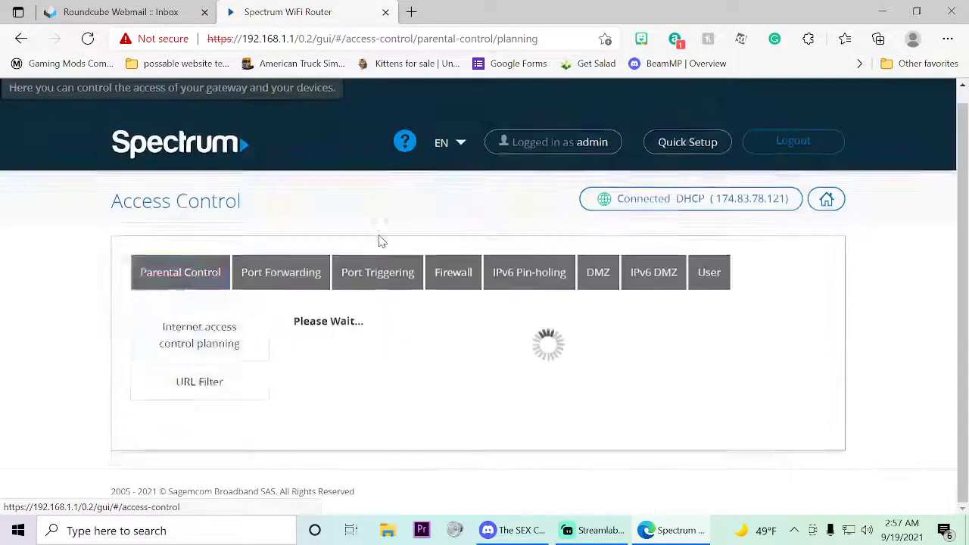
Step: Open Port Forwarding and inspect the existing Fivem rule's 40120 ports
{"action": "left_click", "coordinate": [281, 277]}
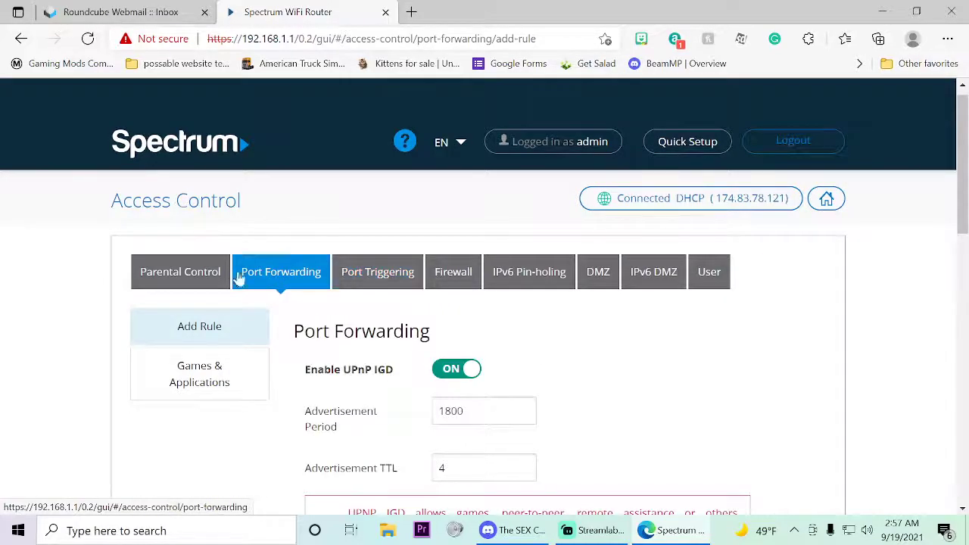
{"action": "scroll", "coordinate": [439, 288], "scroll_direction": "down", "scroll_amount": 10}
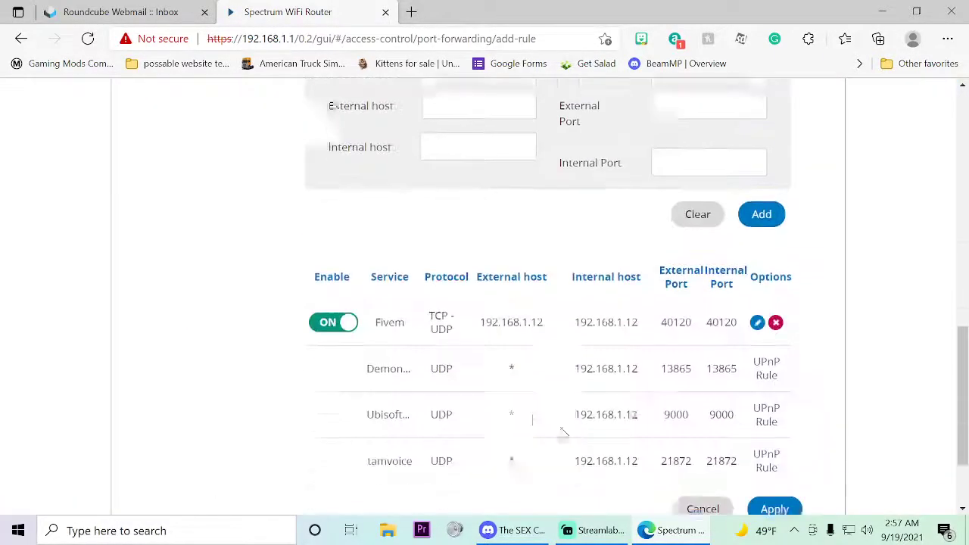
{"action": "scroll", "coordinate": [530, 416], "scroll_direction": "up", "scroll_amount": 10}
{"action": "scroll", "coordinate": [492, 303], "scroll_direction": "down", "scroll_amount": 11}
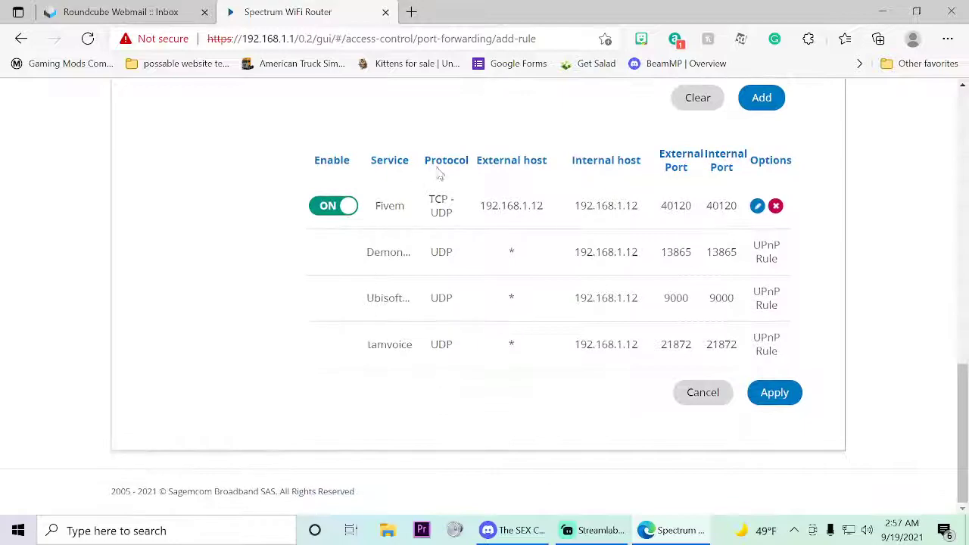
{"action": "left_click_drag", "start_coordinate": [490, 209], "coordinate": [870, 207]}
{"action": "left_click_drag", "start_coordinate": [813, 192], "coordinate": [753, 217]}
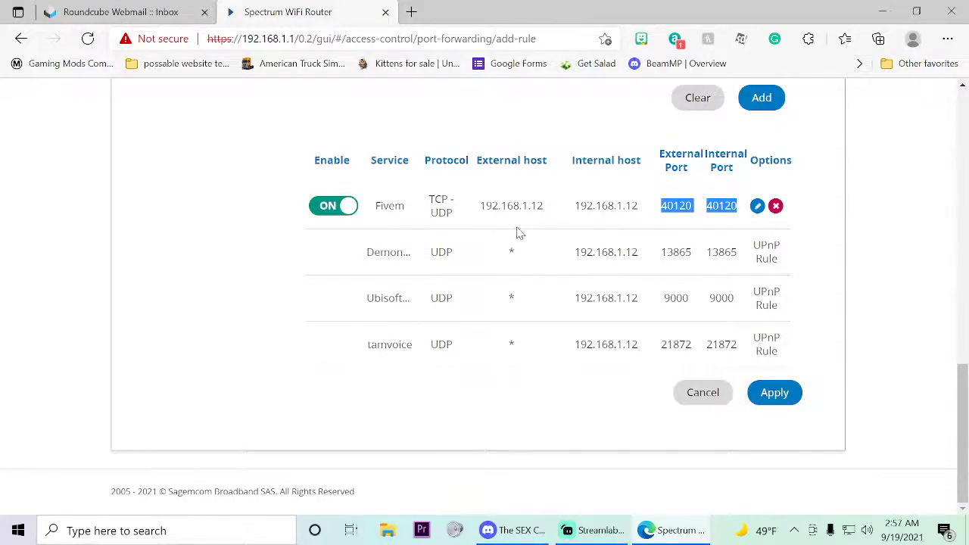
{"action": "left_click", "coordinate": [706, 218]}
{"action": "left_click_drag", "start_coordinate": [657, 214], "coordinate": [743, 216]}
{"action": "left_click", "coordinate": [743, 215]}
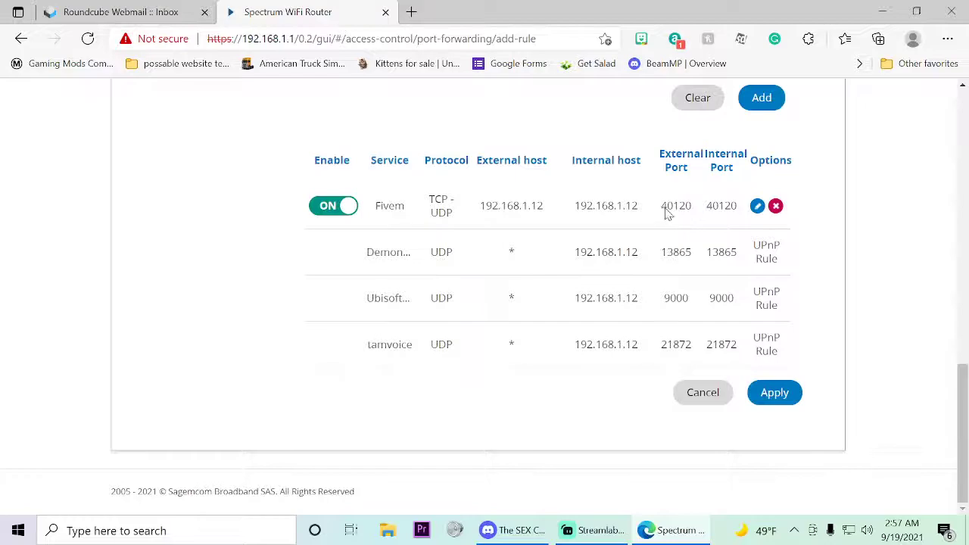
{"action": "left_click_drag", "start_coordinate": [666, 214], "coordinate": [738, 215]}
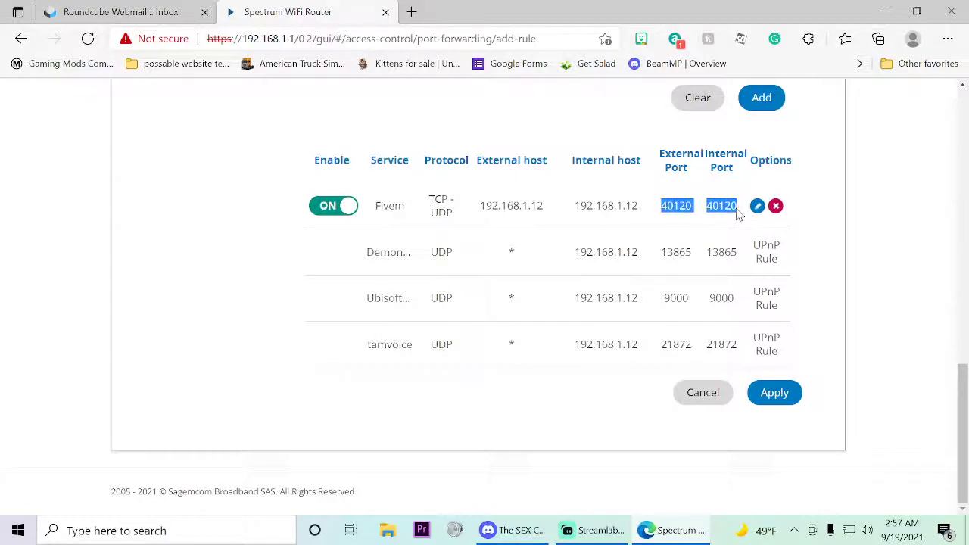
{"action": "left_click", "coordinate": [740, 215]}
Step: Edit the Fivem forwarding rule to use port 30120 and save it
{"action": "left_click", "coordinate": [757, 207]}
{"action": "scroll", "coordinate": [492, 282], "scroll_direction": "down", "scroll_amount": 10}
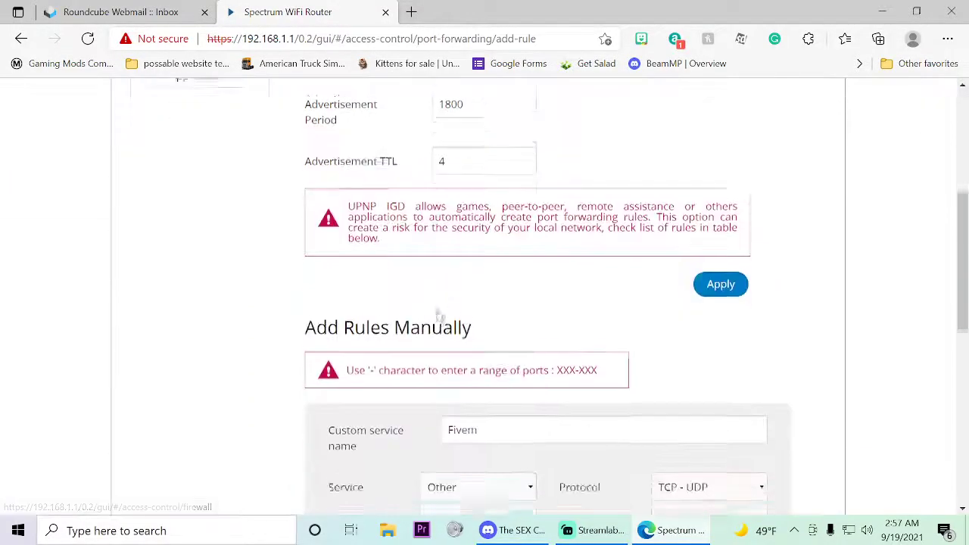
{"action": "left_click", "coordinate": [659, 259]}
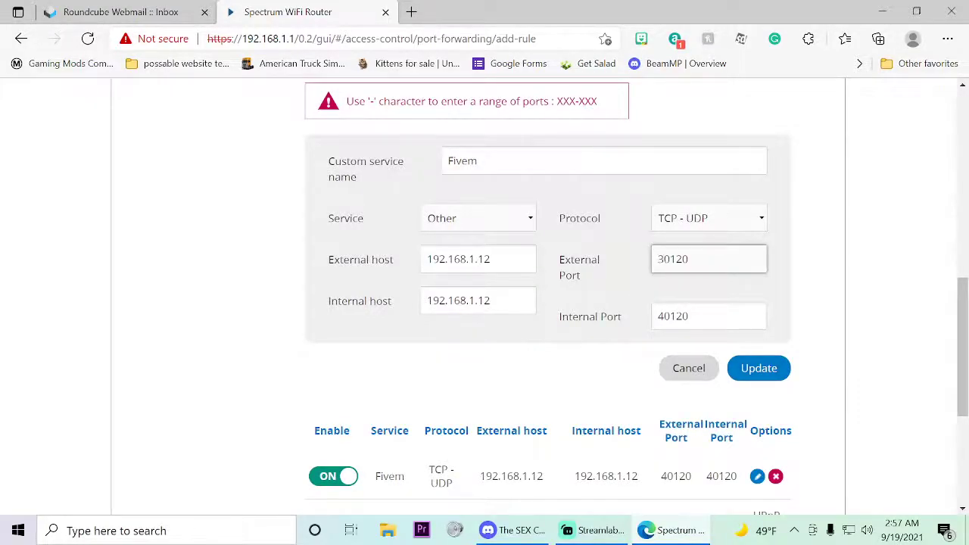
{"action": "left_click", "coordinate": [660, 316]}
{"action": "key", "text": "BackSpace"}
{"action": "type", "text": "3"}
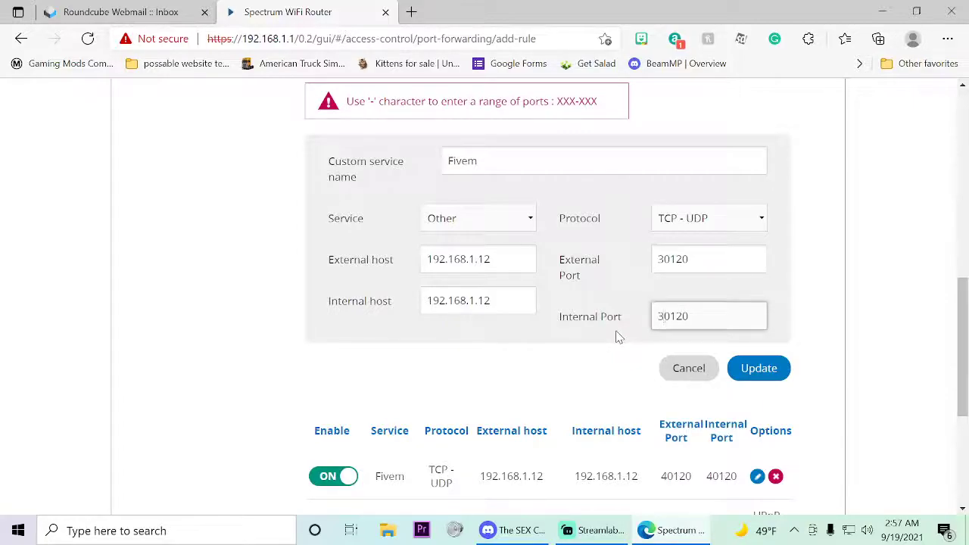
{"action": "left_click", "coordinate": [758, 369]}
Step: In the Add Rules Manually form, set the new rule's protocol to TCP - UDP
{"action": "scroll", "coordinate": [500, 443], "scroll_direction": "down", "scroll_amount": 4}
{"action": "scroll", "coordinate": [426, 391], "scroll_direction": "down", "scroll_amount": 7}
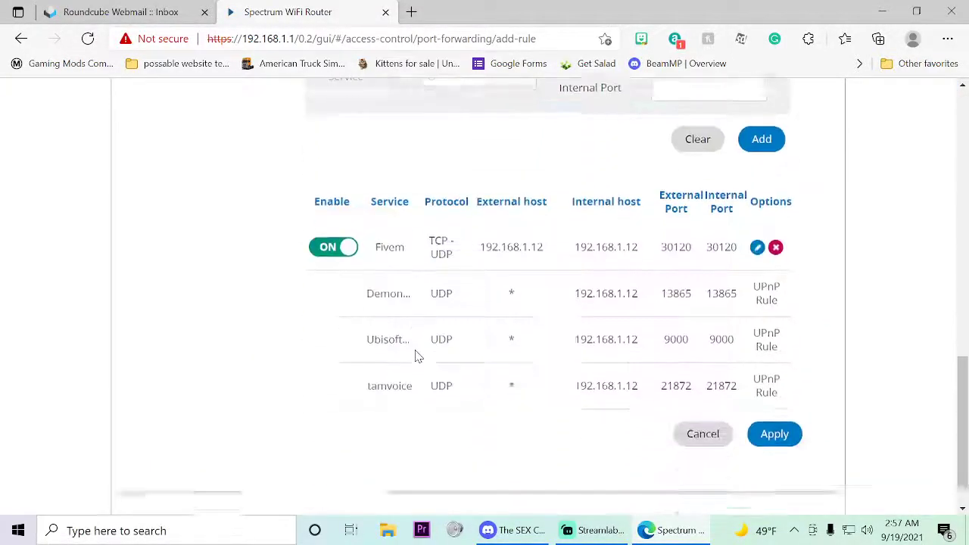
{"action": "scroll", "coordinate": [417, 357], "scroll_direction": "up", "scroll_amount": 5}
{"action": "scroll", "coordinate": [430, 348], "scroll_direction": "down", "scroll_amount": 1}
{"action": "scroll", "coordinate": [430, 348], "scroll_direction": "up", "scroll_amount": 1}
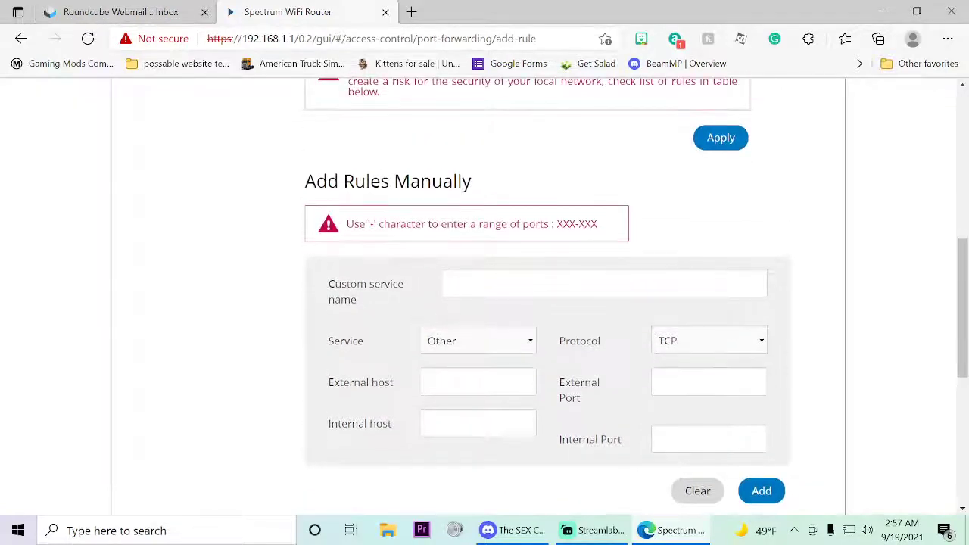
{"action": "left_click", "coordinate": [462, 283]}
{"action": "left_click_drag", "start_coordinate": [406, 285], "coordinate": [399, 284]}
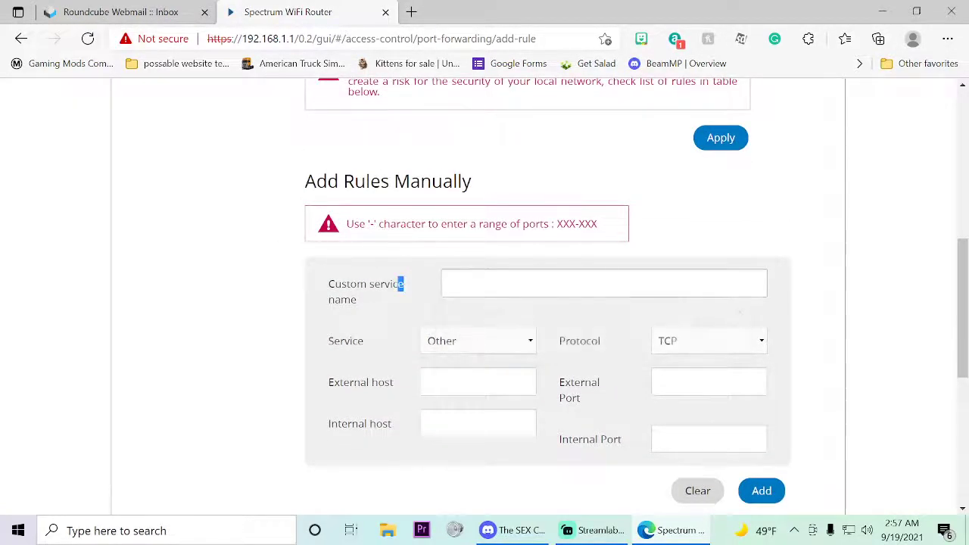
{"action": "left_click", "coordinate": [709, 337]}
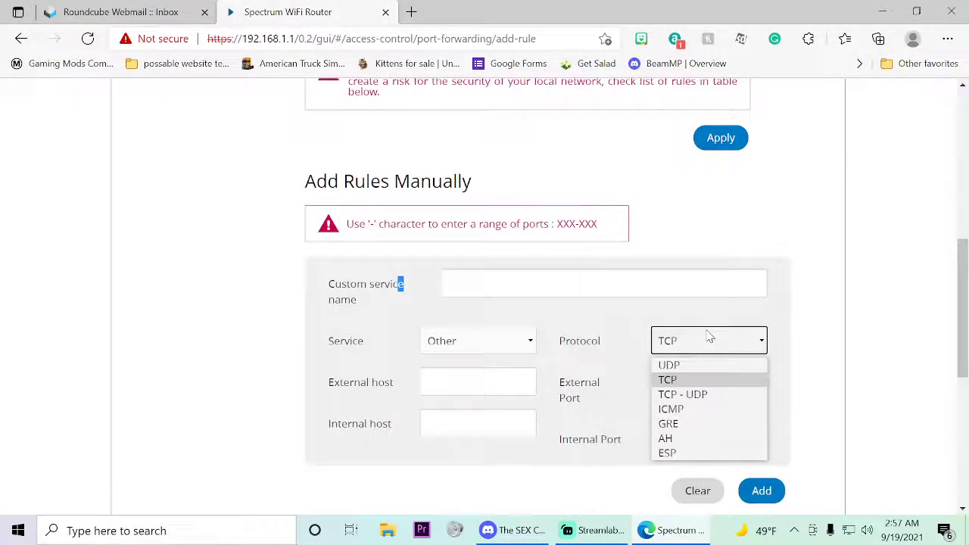
{"action": "left_click", "coordinate": [717, 395]}
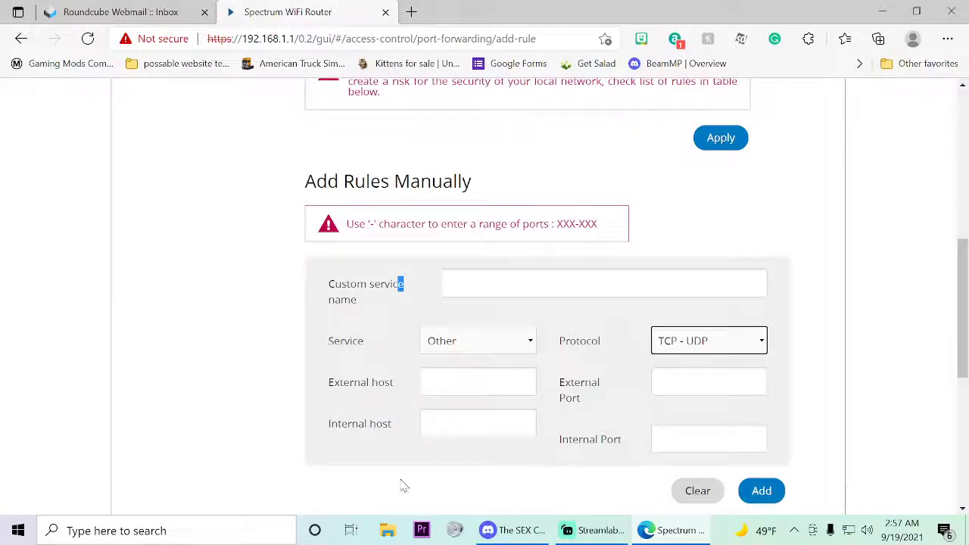
Step: Bring up the Windows taskbar search
{"action": "scroll", "coordinate": [545, 442], "scroll_direction": "down", "scroll_amount": 3}
{"action": "scroll", "coordinate": [545, 442], "scroll_direction": "up", "scroll_amount": 2}
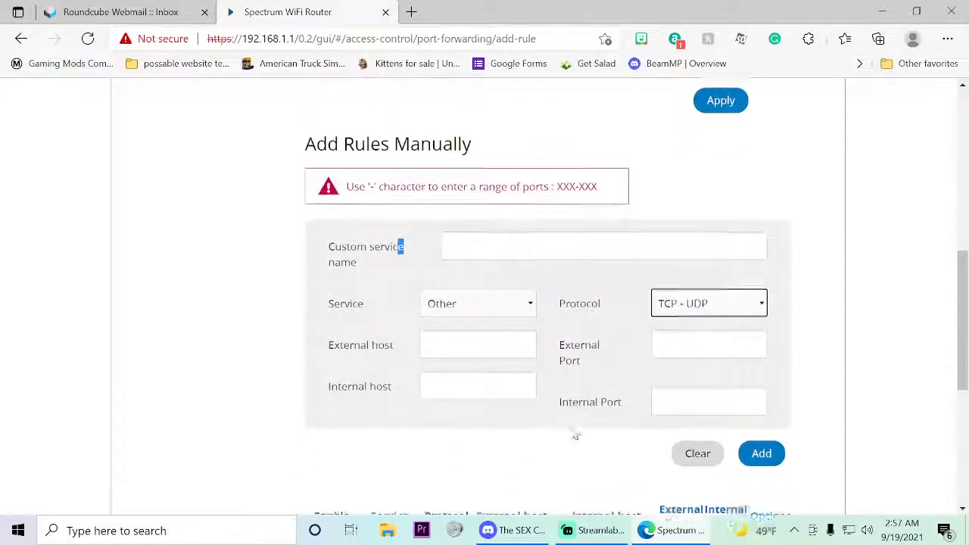
{"action": "scroll", "coordinate": [529, 394], "scroll_direction": "down", "scroll_amount": 1}
{"action": "scroll", "coordinate": [477, 348], "scroll_direction": "up", "scroll_amount": 1}
{"action": "left_click", "coordinate": [158, 531]}
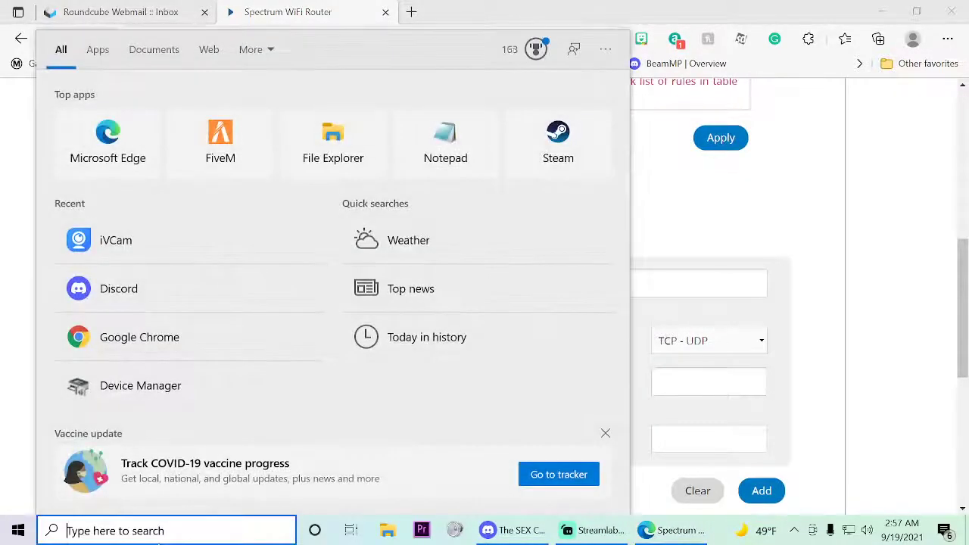
Step: Launch Command Prompt from Windows search, closing the Calculator opened by mistake
{"action": "type", "text": "c"}
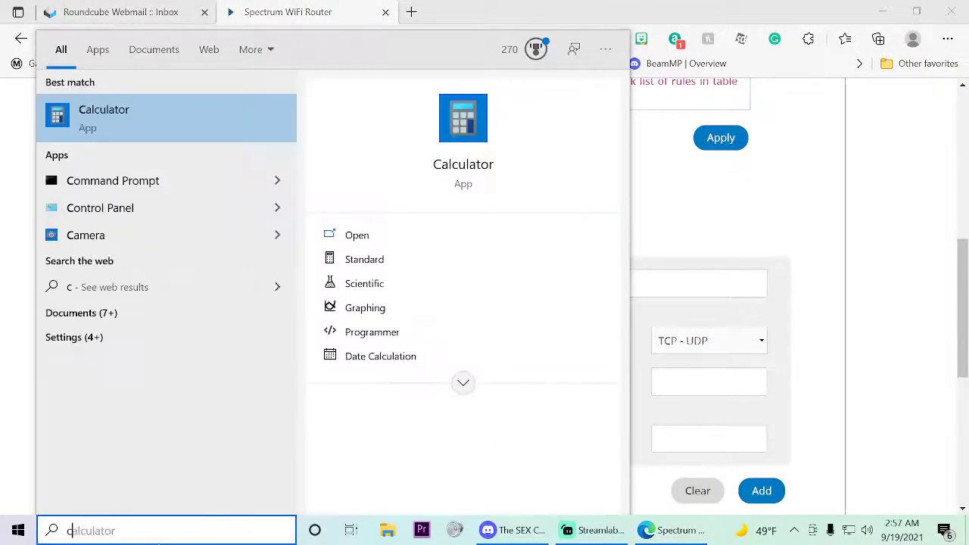
{"action": "key", "text": "Return"}
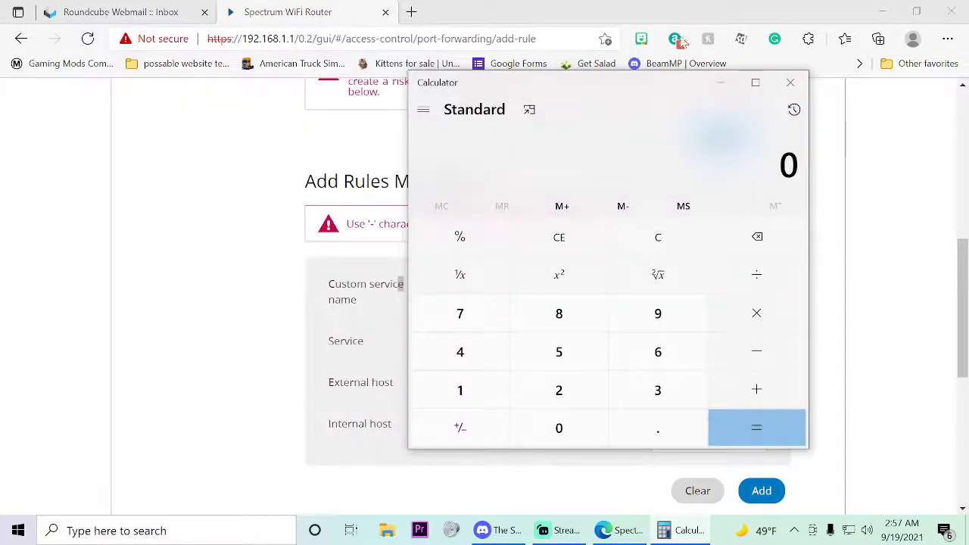
{"action": "left_click", "coordinate": [790, 81]}
{"action": "left_click", "coordinate": [124, 531]}
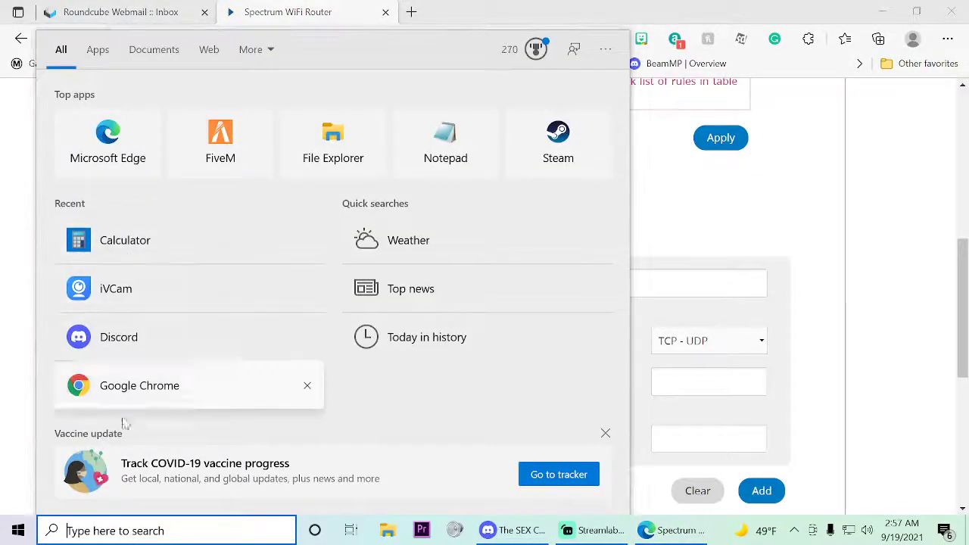
{"action": "type", "text": "c"}
{"action": "left_click", "coordinate": [79, 187]}
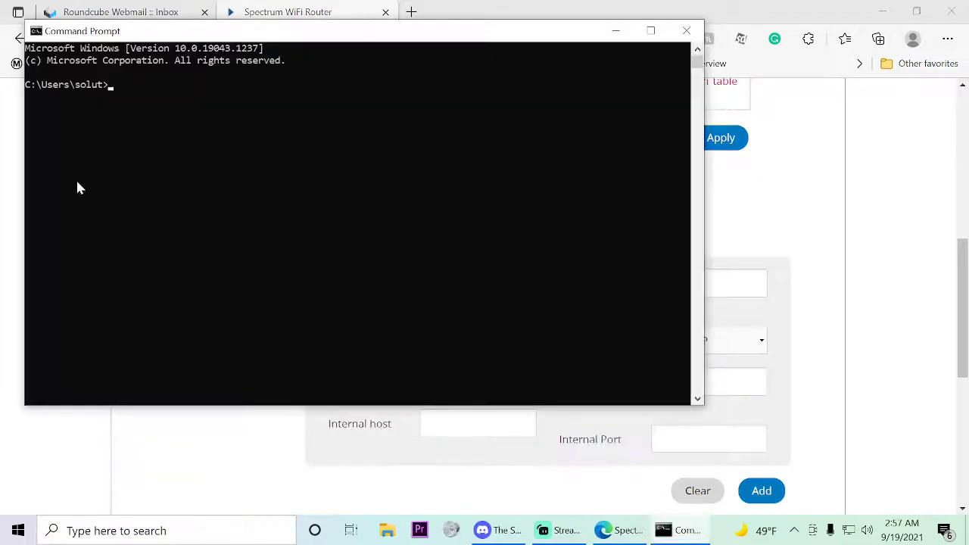
Step: Run ipconfig in Command Prompt
{"action": "type", "text": "ipcin"}
{"action": "key", "text": "BackSpace"}
{"action": "key", "text": "BackSpace"}
{"action": "type", "text": "onfig"}
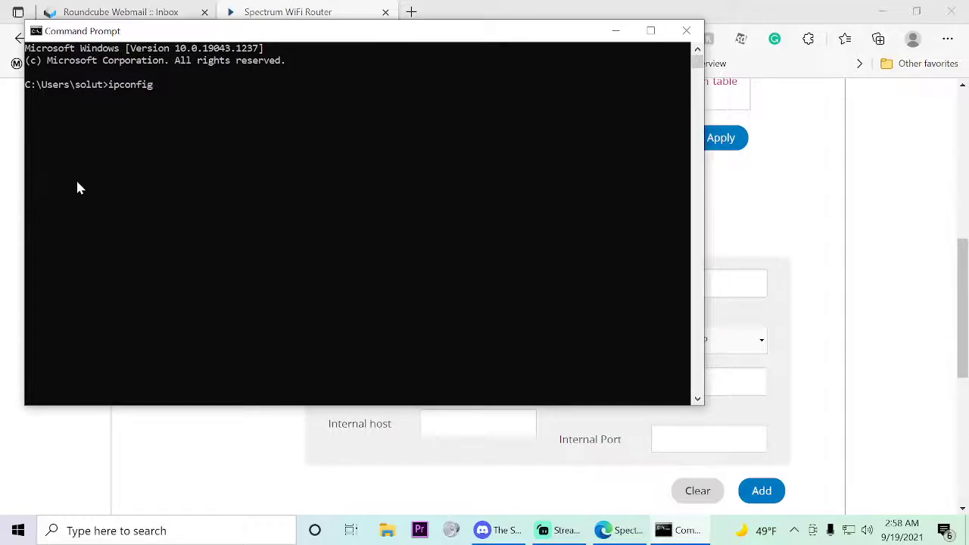
{"action": "key", "text": "Return"}
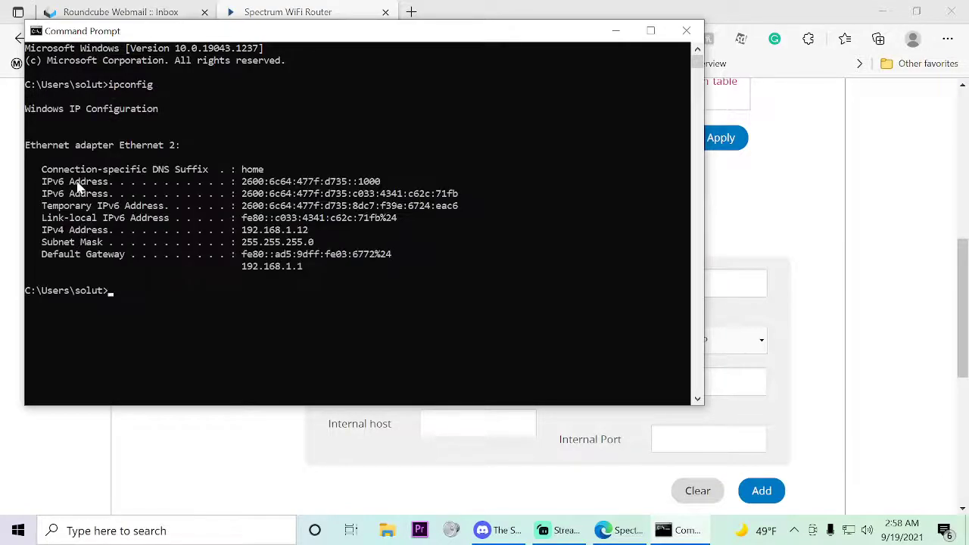
Step: Highlight the PC's IPv4 address 192.168.1.12 in the ipconfig output
{"action": "left_click_drag", "start_coordinate": [244, 182], "coordinate": [378, 277]}
{"action": "left_click", "coordinate": [402, 266]}
{"action": "left_click_drag", "start_coordinate": [205, 255], "coordinate": [4, 181]}
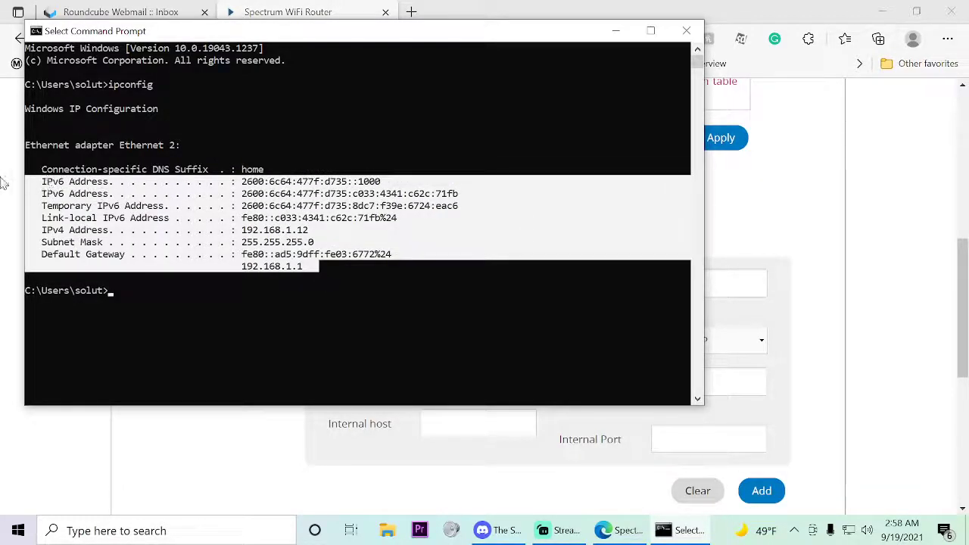
{"action": "left_click", "coordinate": [289, 171]}
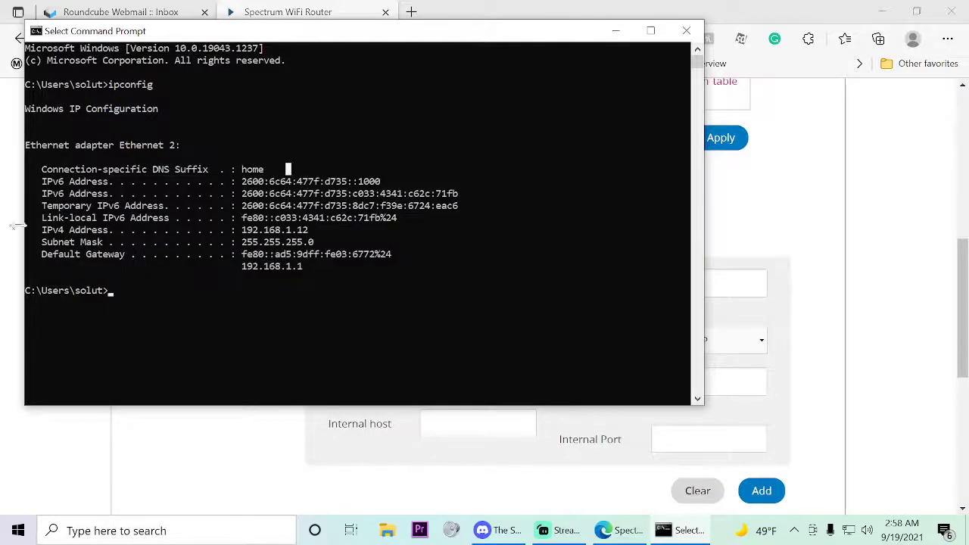
{"action": "left_click_drag", "start_coordinate": [43, 231], "coordinate": [109, 233]}
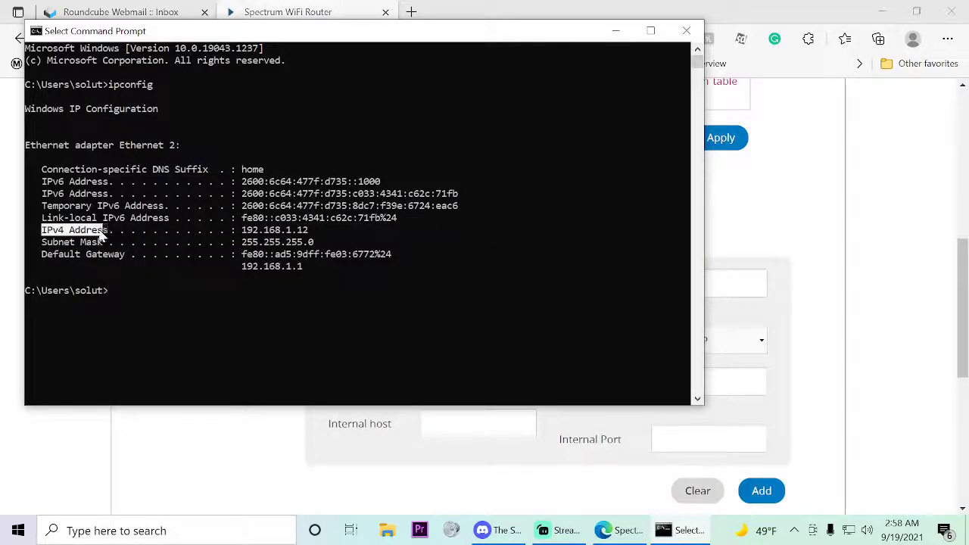
{"action": "left_click_drag", "start_coordinate": [242, 231], "coordinate": [317, 234]}
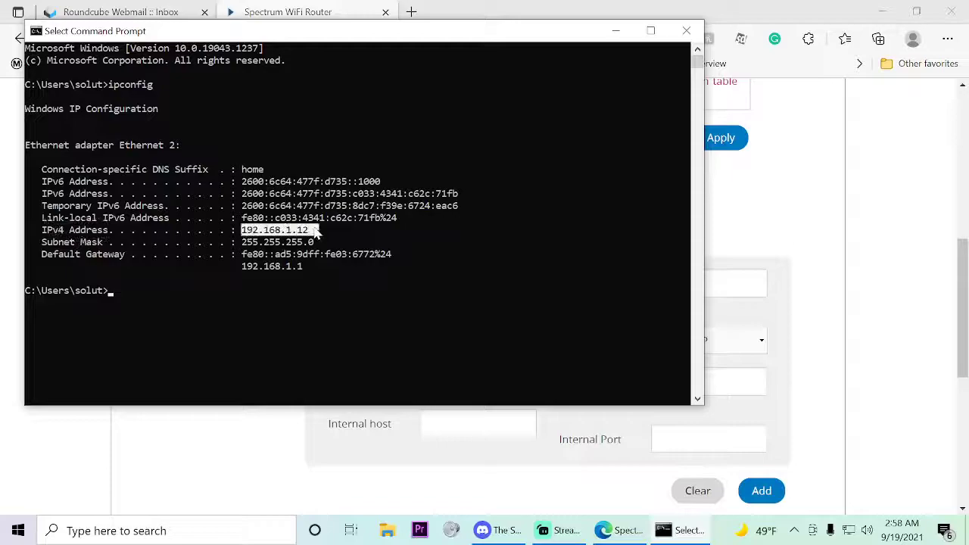
{"action": "left_click", "coordinate": [310, 231]}
{"action": "left_click_drag", "start_coordinate": [251, 231], "coordinate": [315, 231]}
{"action": "left_click", "coordinate": [217, 218]}
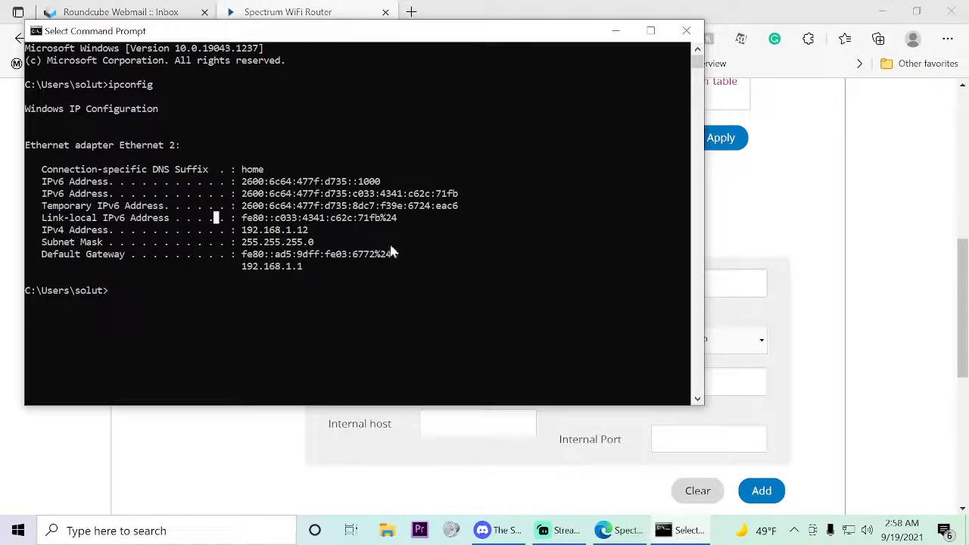
Step: Highlight the default gateway 192.168.1.1
{"action": "left_click_drag", "start_coordinate": [238, 277], "coordinate": [318, 275]}
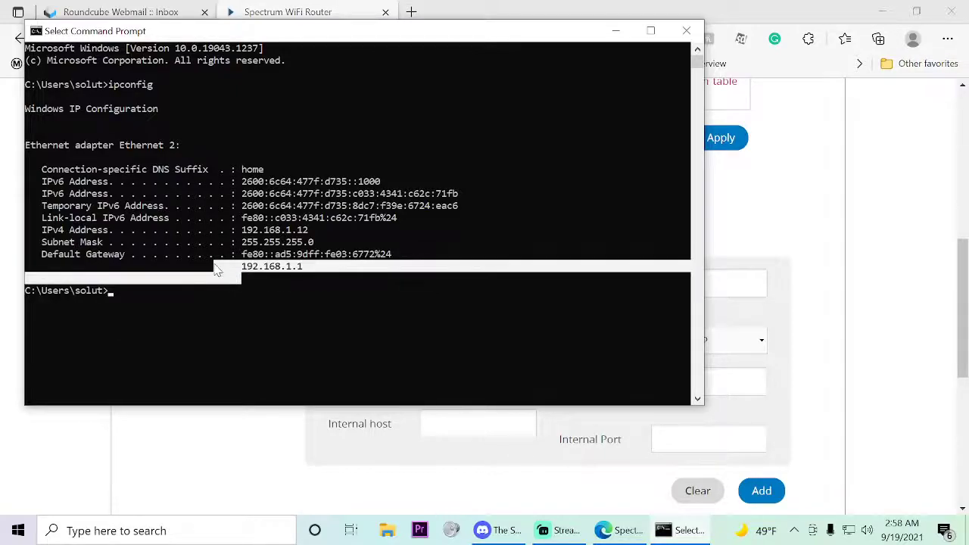
{"action": "left_click", "coordinate": [315, 277]}
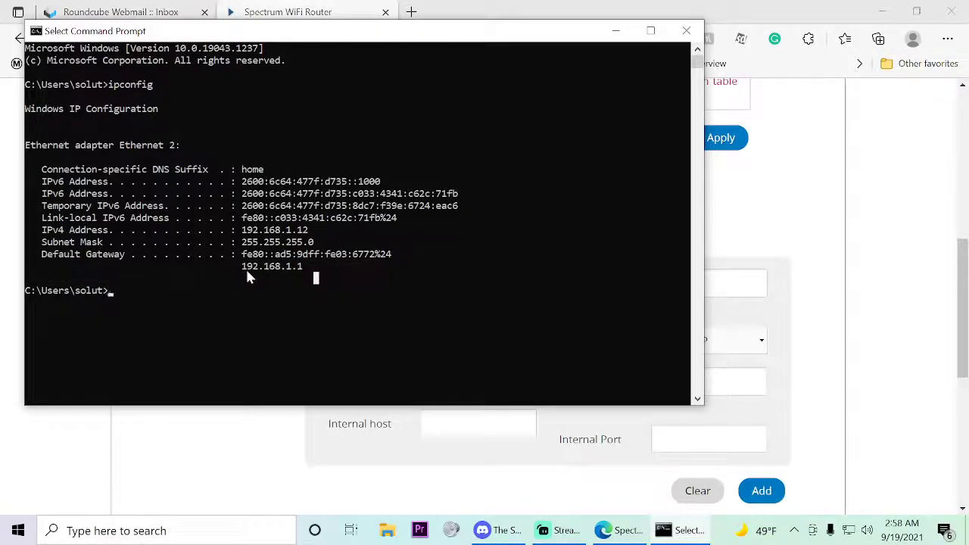
{"action": "left_click_drag", "start_coordinate": [243, 267], "coordinate": [309, 270]}
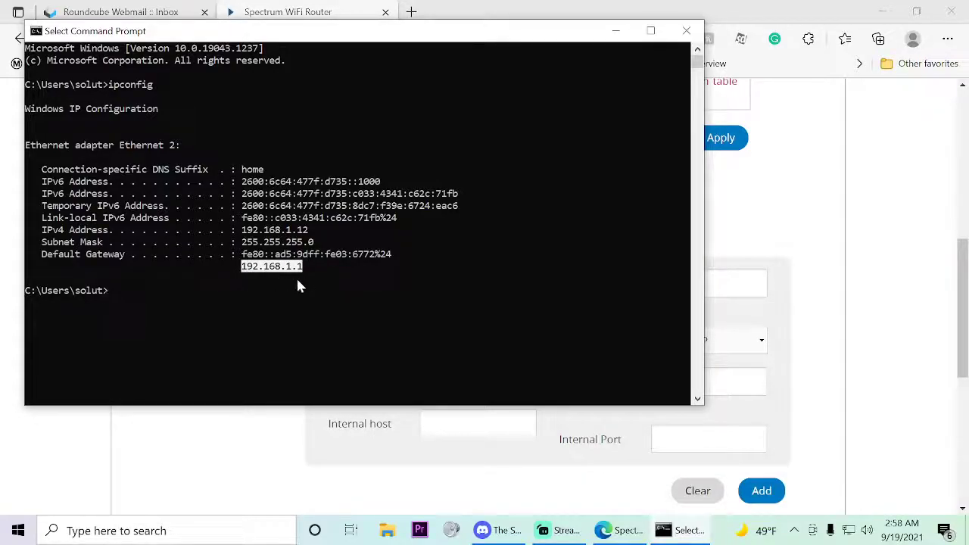
{"action": "left_click", "coordinate": [336, 271]}
{"action": "left_click_drag", "start_coordinate": [300, 269], "coordinate": [212, 280]}
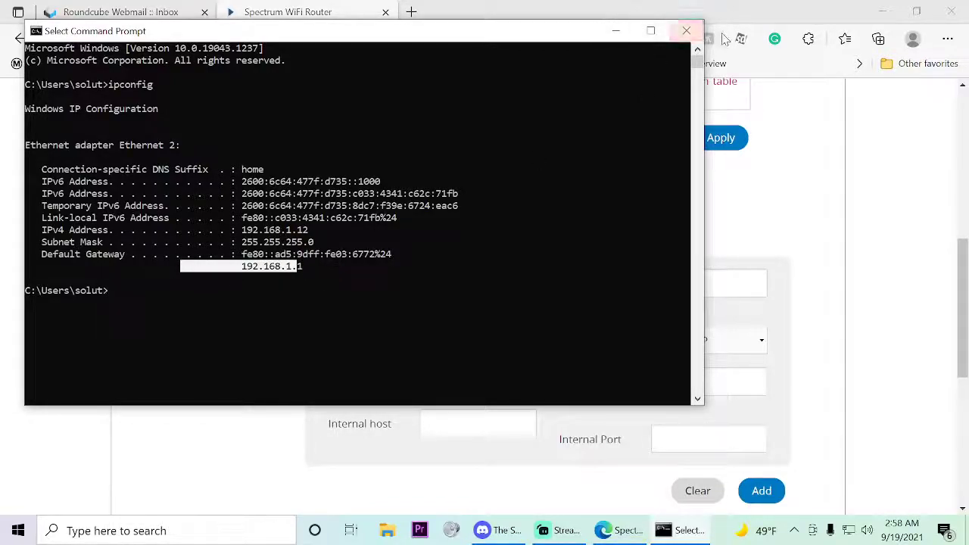
Step: Close Command Prompt and check the Fivem rule forwarding 30120 to 192.168.1.12
{"action": "left_click", "coordinate": [685, 30]}
{"action": "scroll", "coordinate": [656, 303], "scroll_direction": "down", "scroll_amount": 4}
{"action": "scroll", "coordinate": [656, 303], "scroll_direction": "up", "scroll_amount": 4}
{"action": "scroll", "coordinate": [640, 284], "scroll_direction": "down", "scroll_amount": 3}
{"action": "scroll", "coordinate": [606, 303], "scroll_direction": "up", "scroll_amount": 3}
{"action": "scroll", "coordinate": [583, 321], "scroll_direction": "down", "scroll_amount": 3}
{"action": "scroll", "coordinate": [534, 316], "scroll_direction": "up", "scroll_amount": 1}
Step: Close the Edge browser with the router page and bring up Windows search
{"action": "left_click", "coordinate": [469, 252]}
{"action": "left_click", "coordinate": [576, 241]}
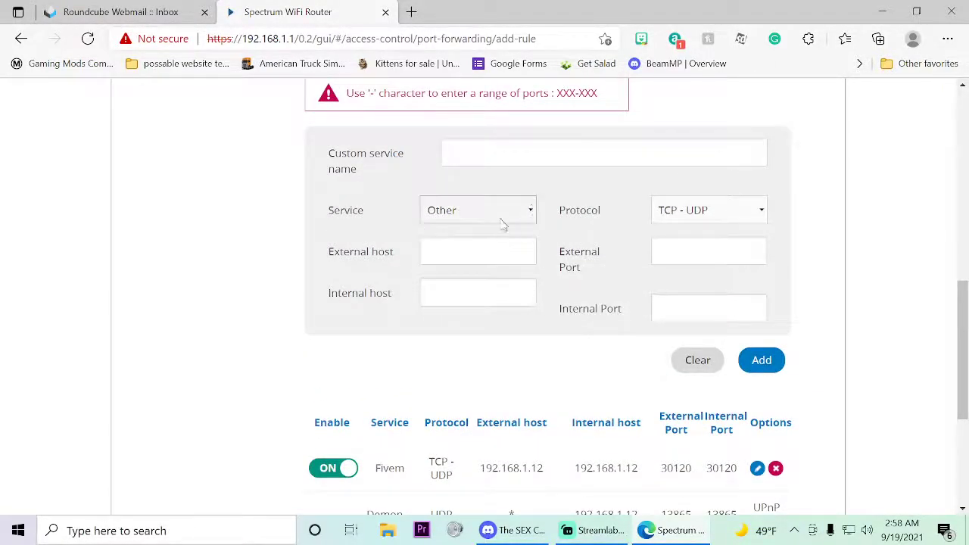
{"action": "scroll", "coordinate": [460, 357], "scroll_direction": "down", "scroll_amount": 1}
{"action": "scroll", "coordinate": [485, 320], "scroll_direction": "up", "scroll_amount": 5}
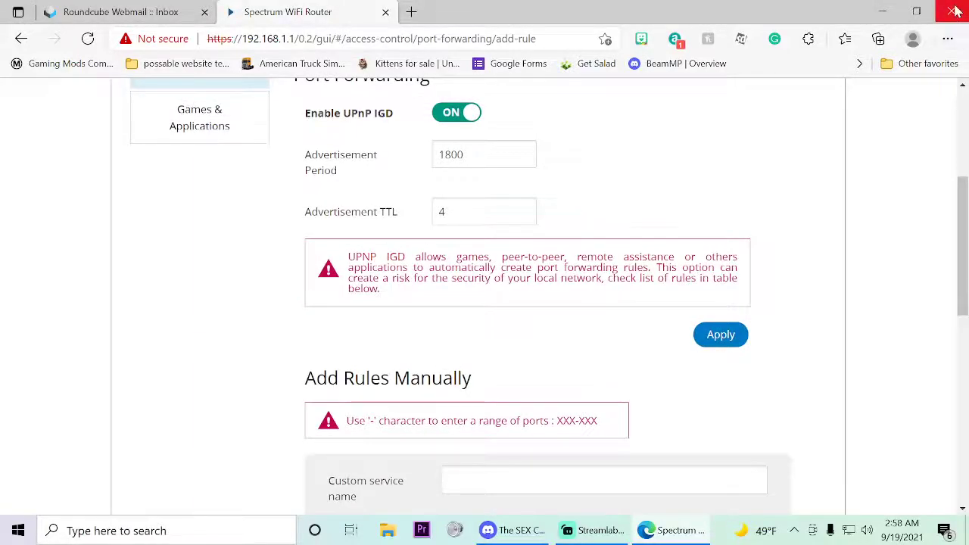
{"action": "left_click", "coordinate": [951, 12]}
{"action": "left_click", "coordinate": [114, 530]}
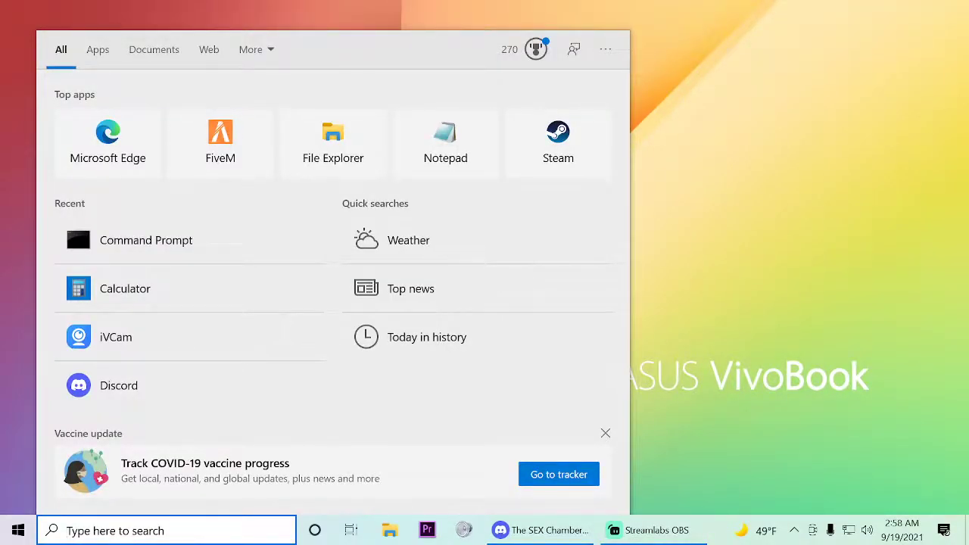
Step: Search 'windo' and launch Windows Defender Firewall with Advanced Security
{"action": "type", "text": "q"}
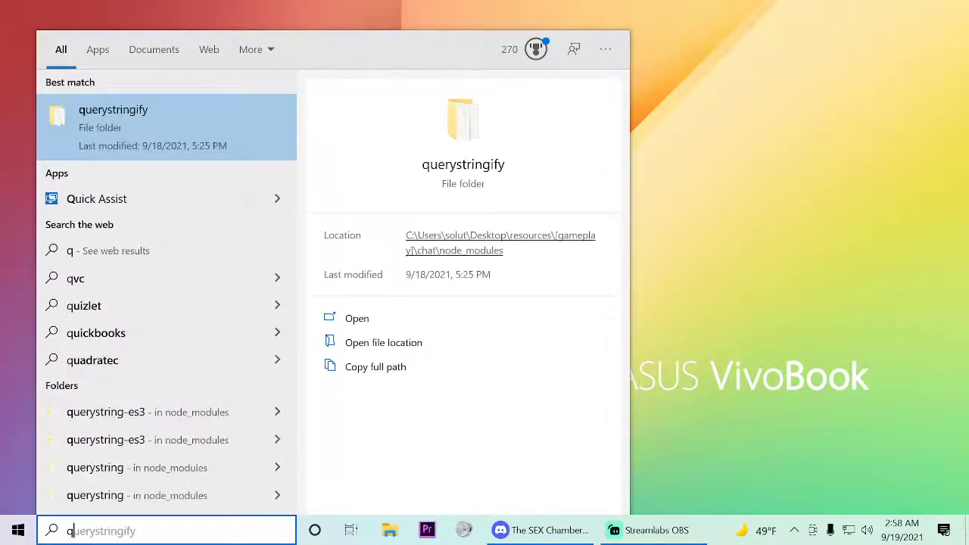
{"action": "type", "text": "jb"}
{"action": "key", "text": "BackSpace"}
{"action": "key", "text": "BackSpace"}
{"action": "key", "text": "BackSpace"}
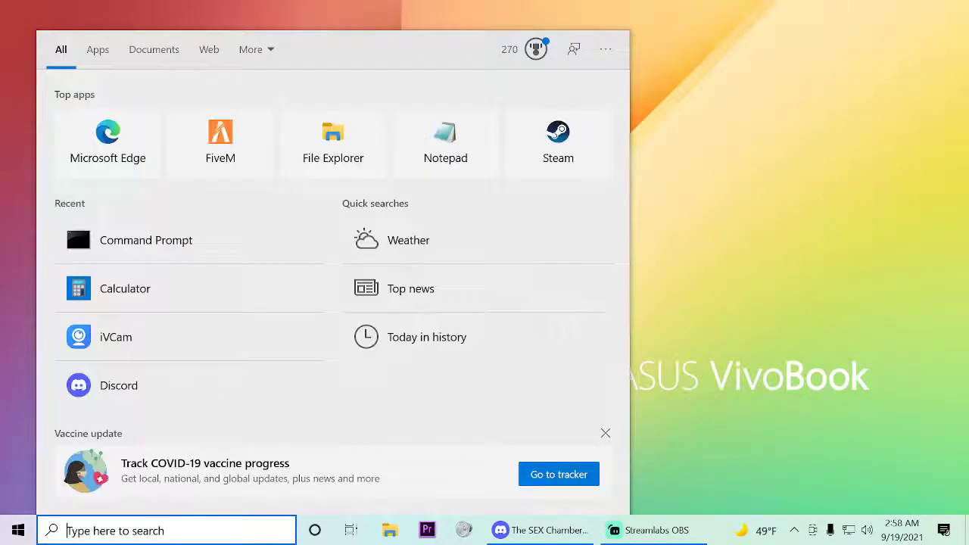
{"action": "type", "text": "we"}
{"action": "key", "text": "BackSpace"}
{"action": "key", "text": "BackSpace"}
{"action": "type", "text": "windo"}
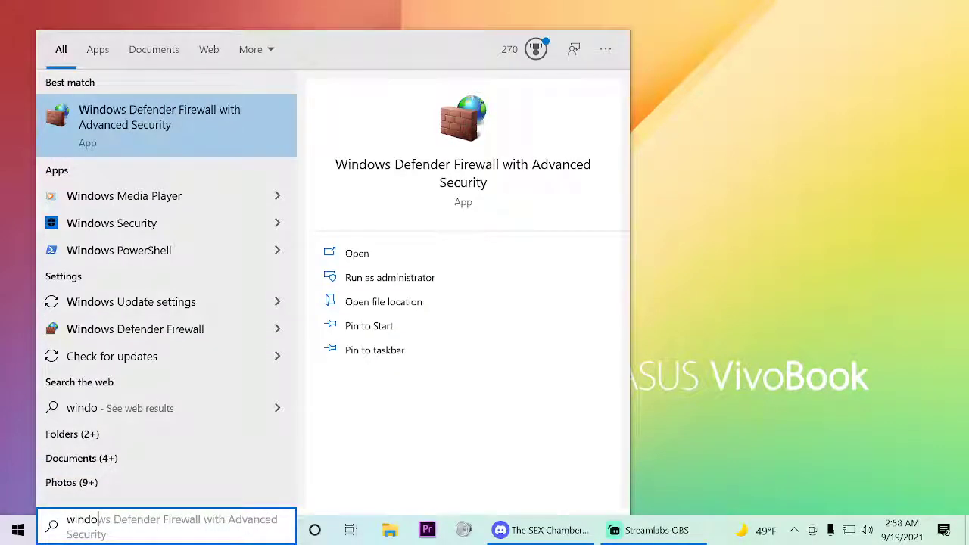
{"action": "key", "text": "Return"}
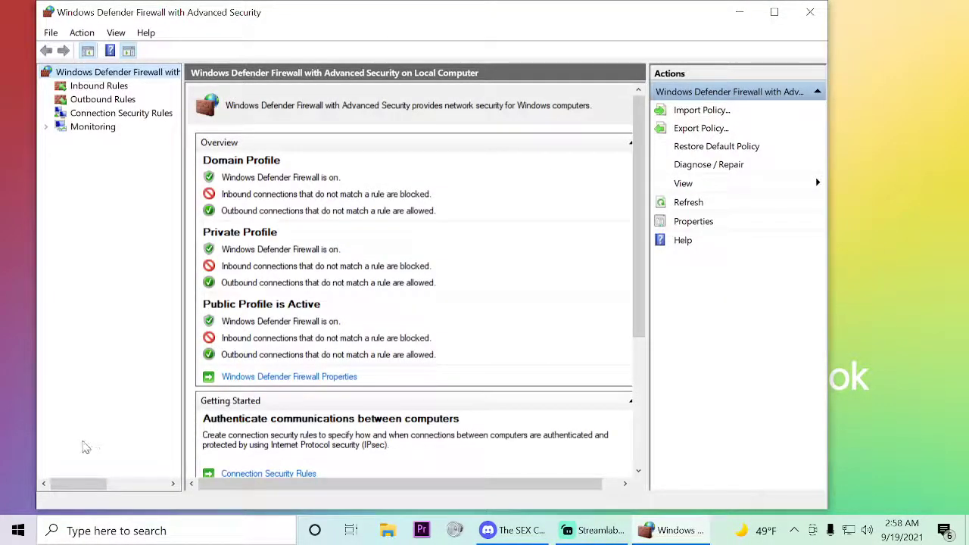
Step: Show the Inbound Rules list and open the fivem rule's properties
{"action": "left_click", "coordinate": [95, 86]}
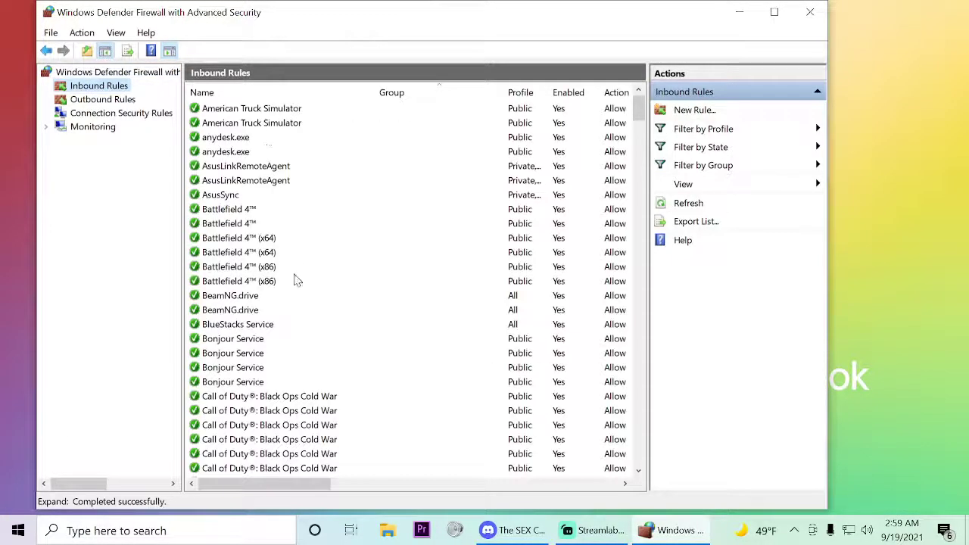
{"action": "scroll", "coordinate": [299, 295], "scroll_direction": "down", "scroll_amount": 15}
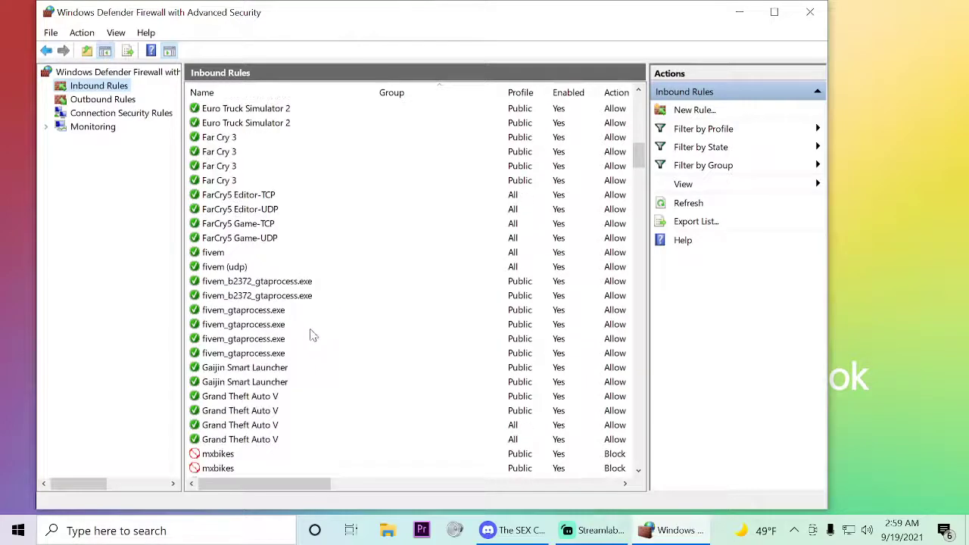
{"action": "scroll", "coordinate": [313, 336], "scroll_direction": "down", "scroll_amount": 3}
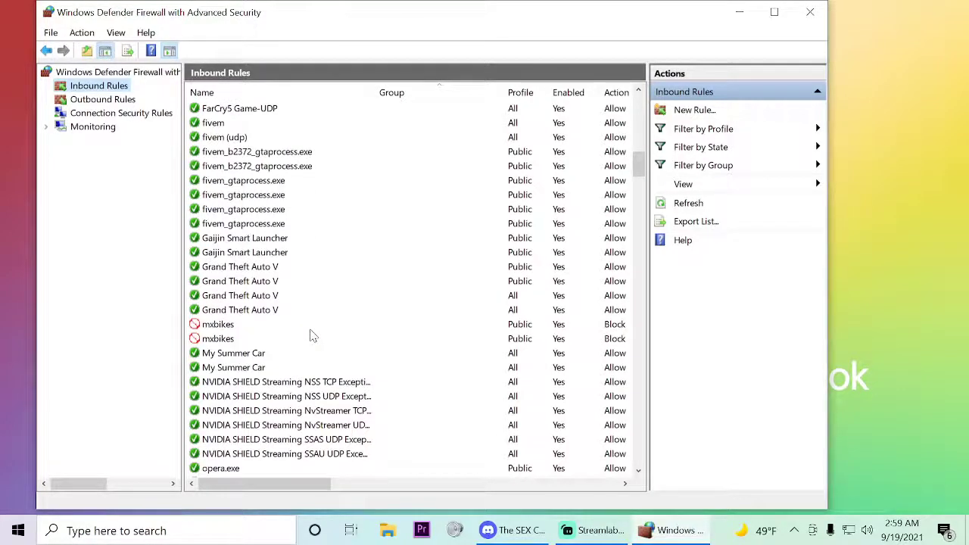
{"action": "scroll", "coordinate": [284, 295], "scroll_direction": "up", "scroll_amount": 11}
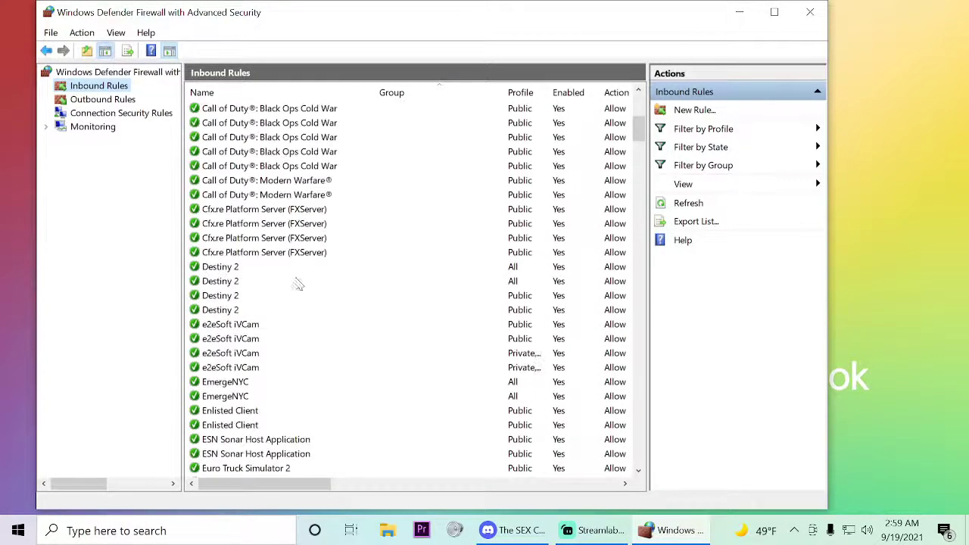
{"action": "scroll", "coordinate": [296, 283], "scroll_direction": "down", "scroll_amount": 5}
{"action": "scroll", "coordinate": [268, 274], "scroll_direction": "down", "scroll_amount": 4}
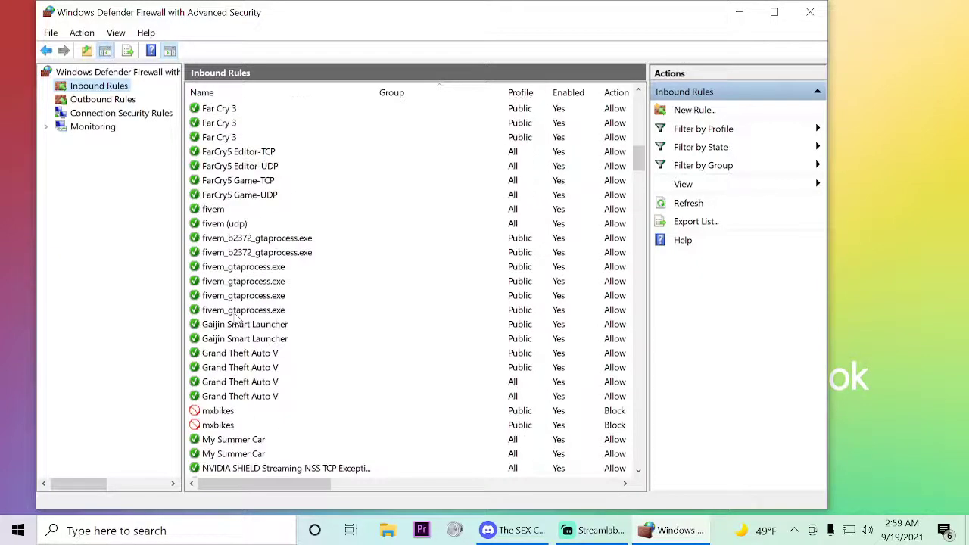
{"action": "double_click", "coordinate": [213, 210]}
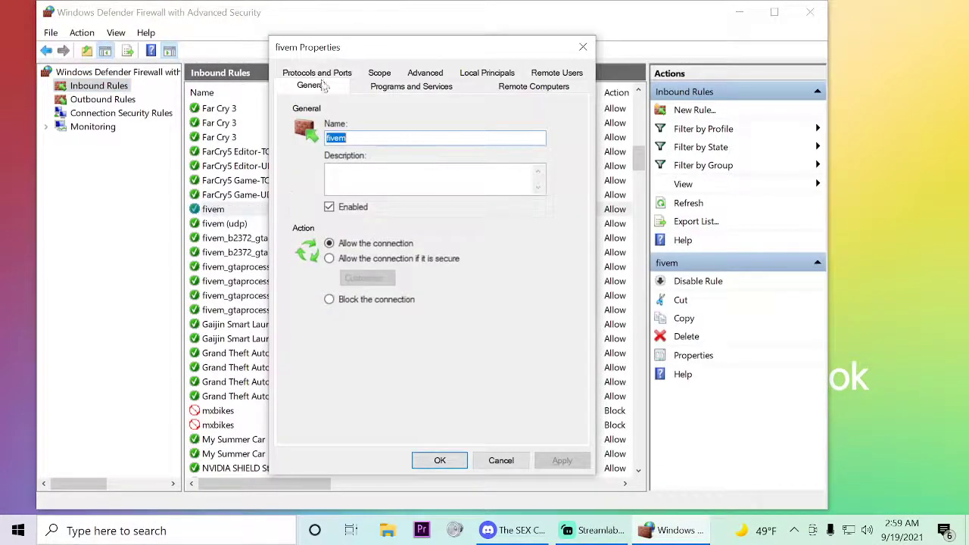
Step: Set the fivem rule's protocol type to TCP, apply it, and close the properties
{"action": "left_click", "coordinate": [321, 75]}
{"action": "left_click", "coordinate": [433, 132]}
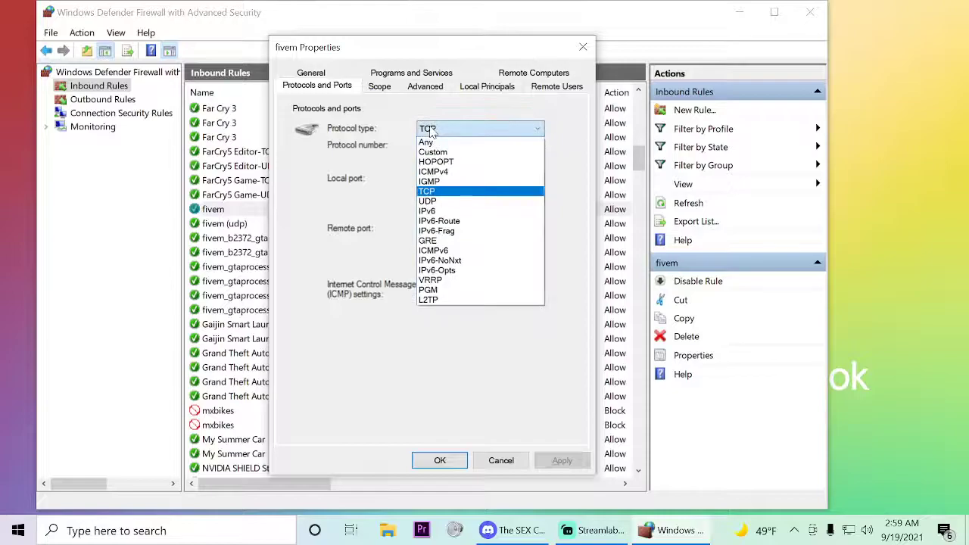
{"action": "left_click", "coordinate": [450, 191]}
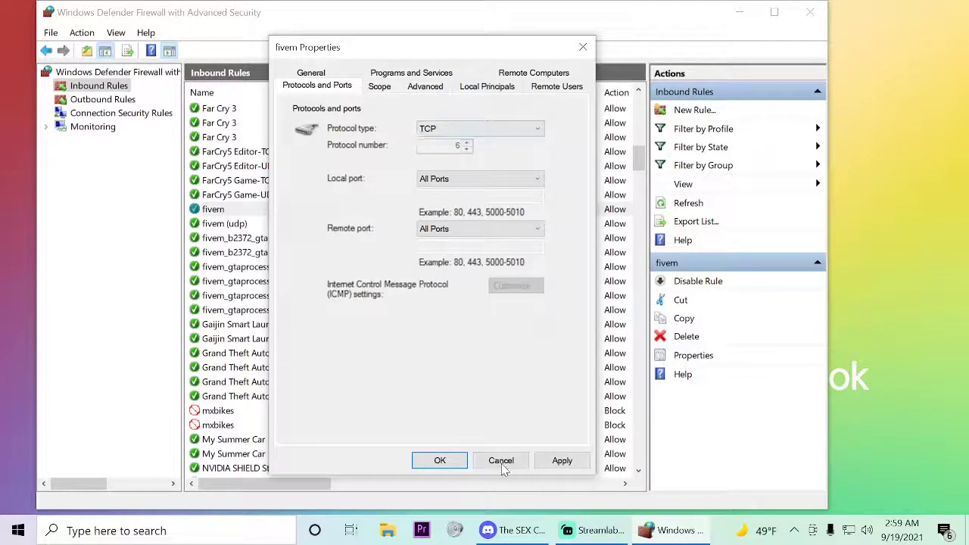
{"action": "left_click", "coordinate": [560, 460]}
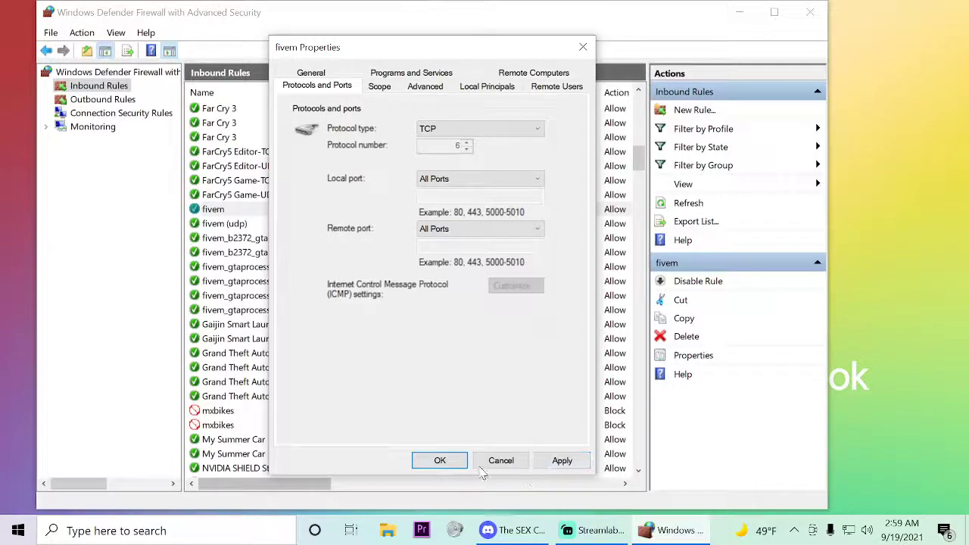
{"action": "left_click", "coordinate": [496, 462]}
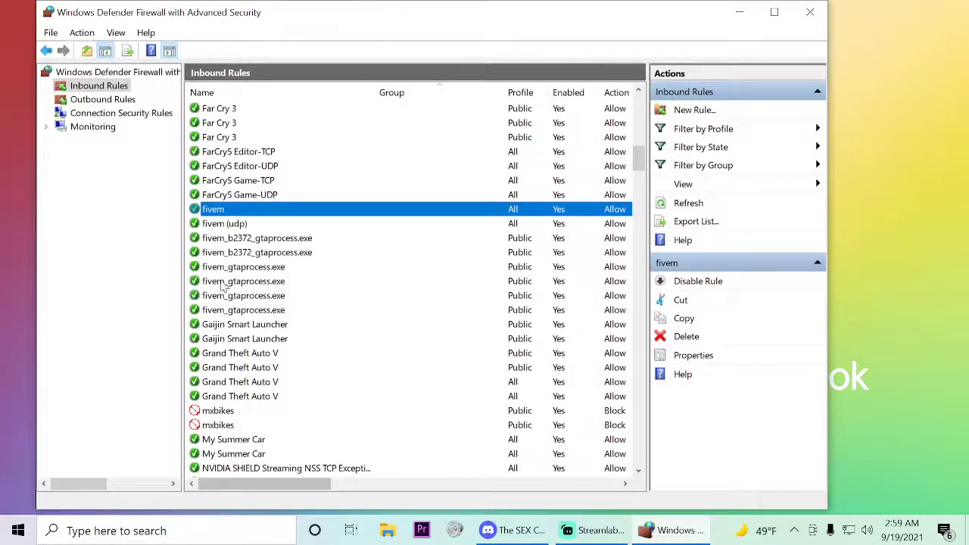
{"action": "left_click", "coordinate": [224, 224]}
Step: Open the FIVEM outbound rule and confirm it covers TCP remote port 30120
{"action": "left_click", "coordinate": [227, 209]}
{"action": "left_click", "coordinate": [105, 100]}
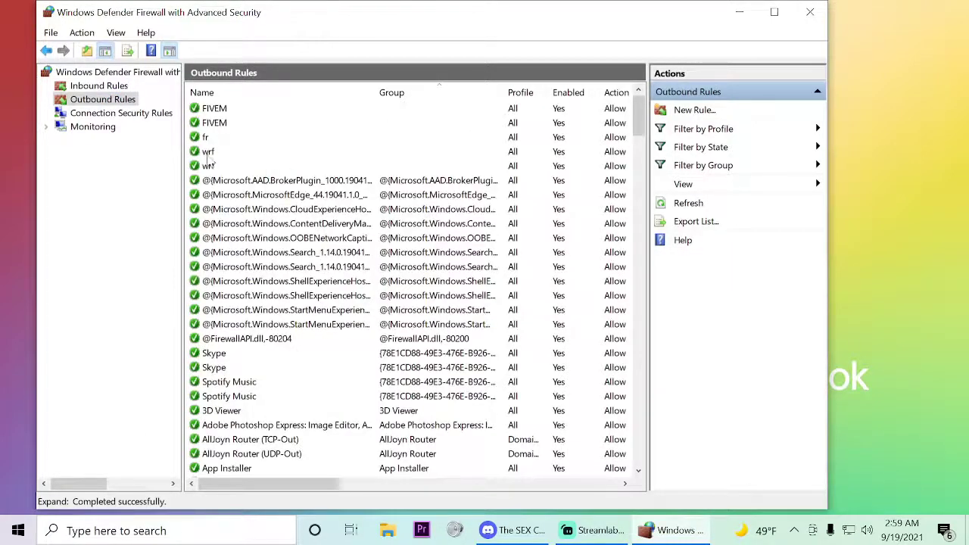
{"action": "left_click", "coordinate": [231, 109]}
{"action": "double_click", "coordinate": [231, 109]}
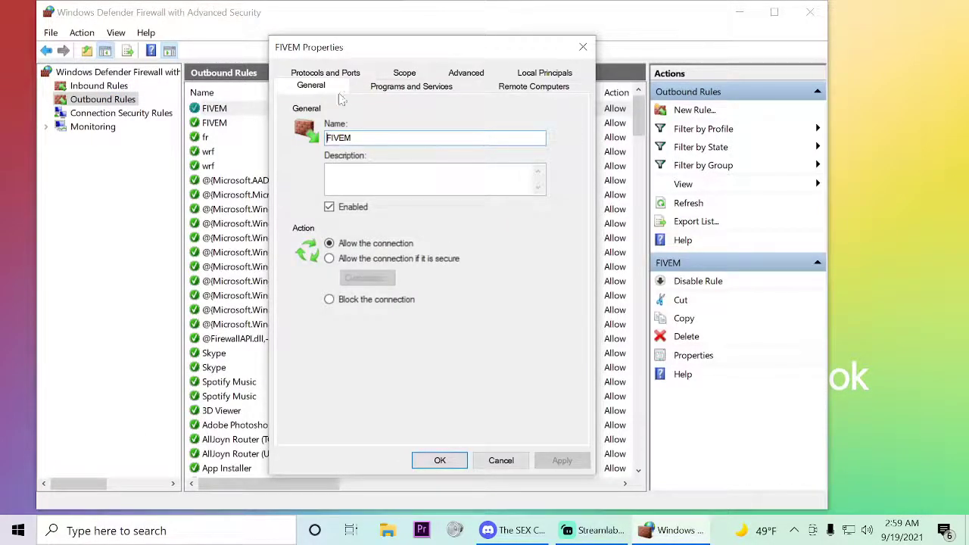
{"action": "left_click", "coordinate": [325, 73]}
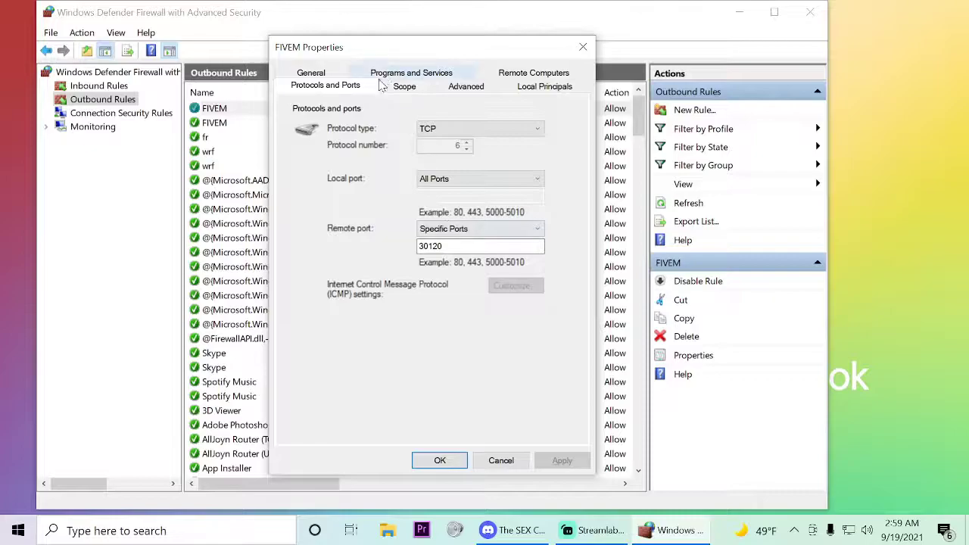
{"action": "left_click", "coordinate": [583, 48]}
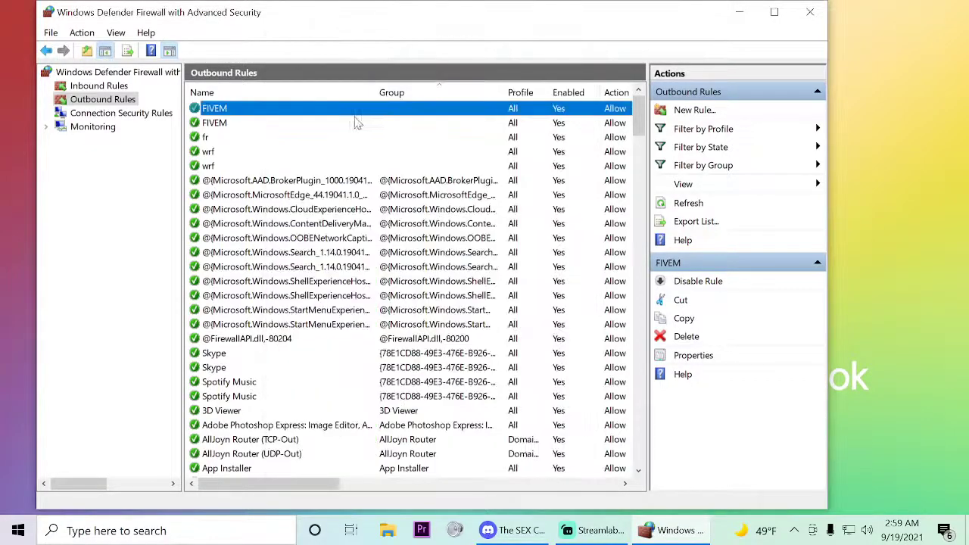
{"action": "left_click", "coordinate": [310, 125]}
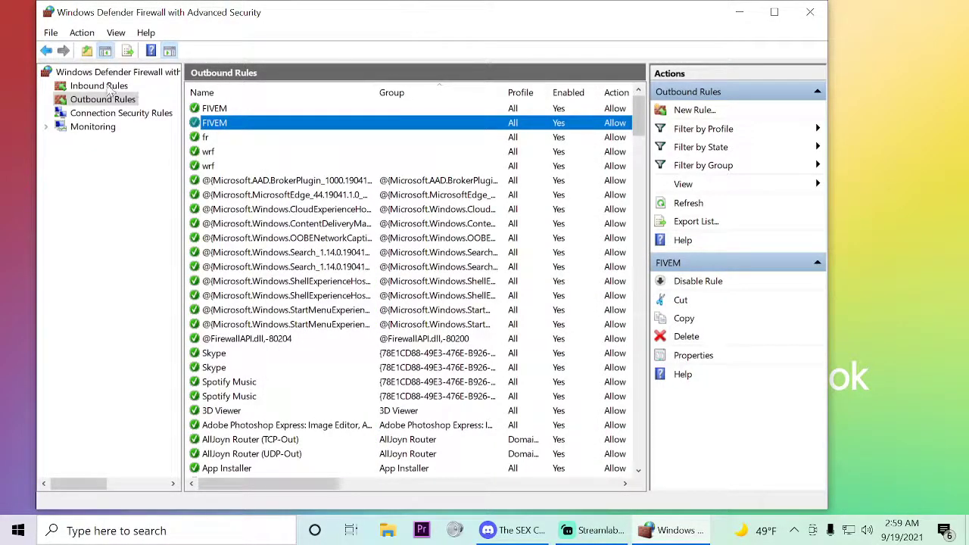
Step: Start a new outbound Port rule for TCP remote port 55000 that allows the connection
{"action": "left_click", "coordinate": [665, 110]}
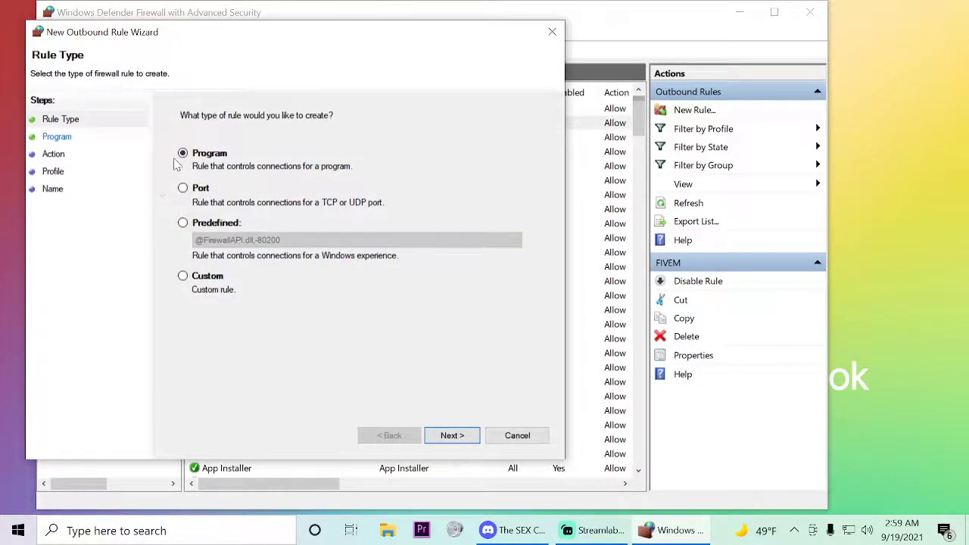
{"action": "left_click", "coordinate": [203, 190]}
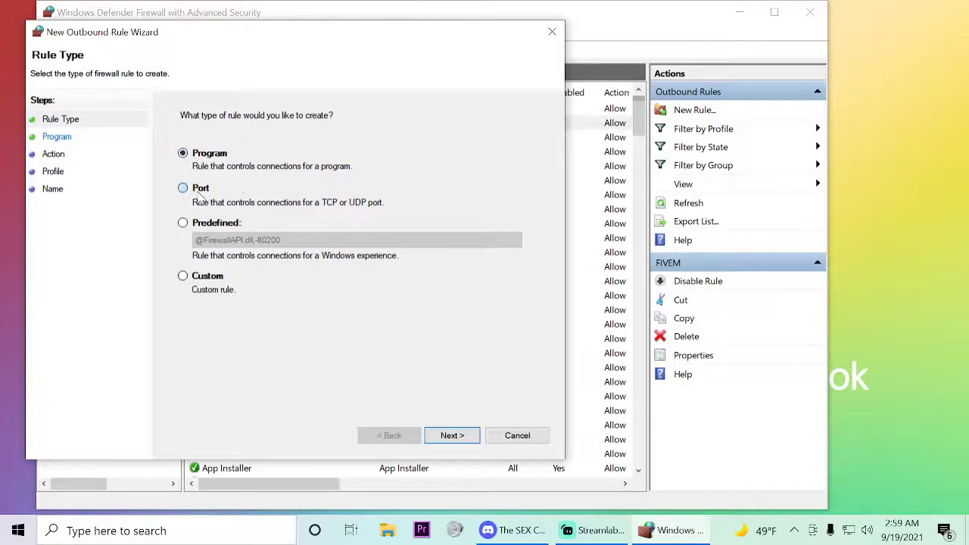
{"action": "left_click", "coordinate": [451, 436]}
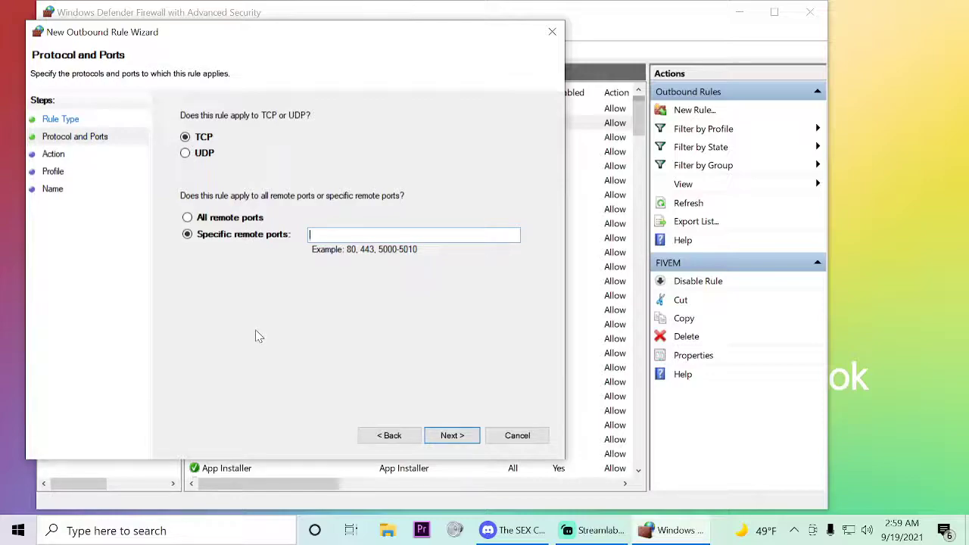
{"action": "type", "text": "55000"}
{"action": "left_click", "coordinate": [458, 437]}
{"action": "left_click", "coordinate": [212, 149]}
{"action": "left_click", "coordinate": [462, 444]}
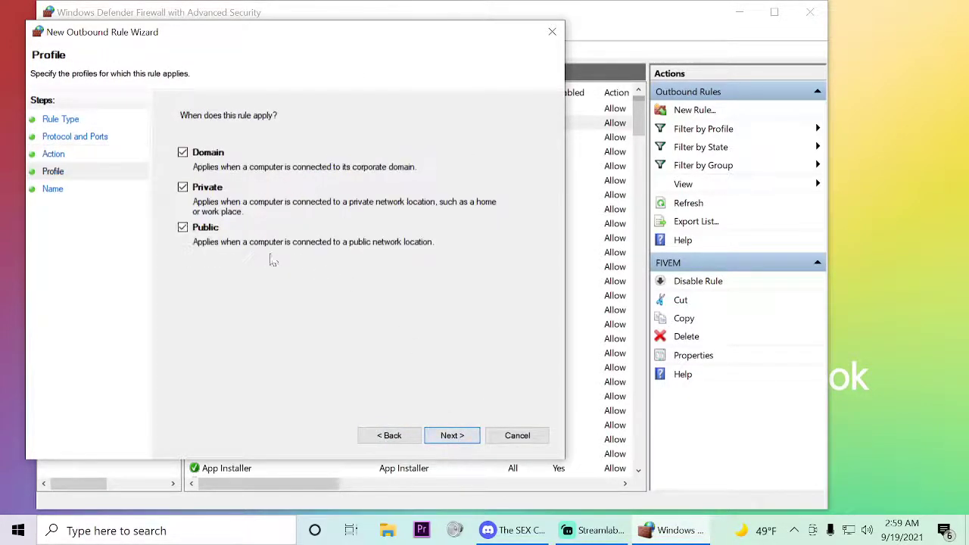
Step: Cancel the New Rule wizard at the naming step and close the firewall window
{"action": "left_click", "coordinate": [453, 436]}
{"action": "left_click", "coordinate": [551, 31]}
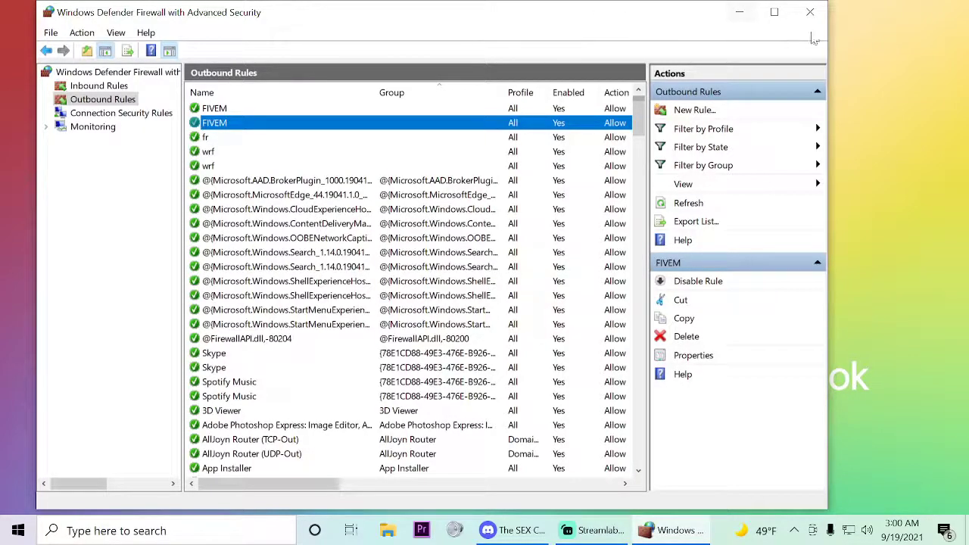
{"action": "left_click", "coordinate": [810, 15]}
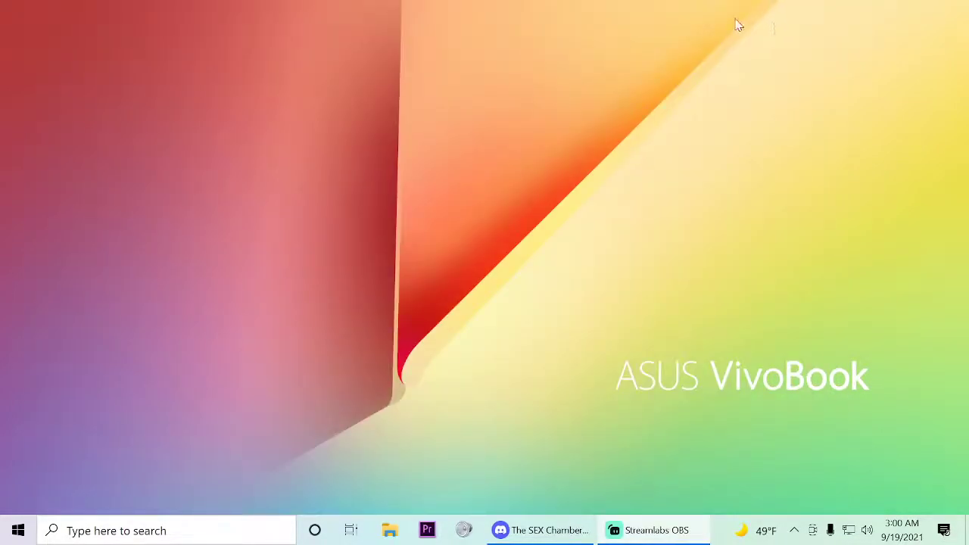